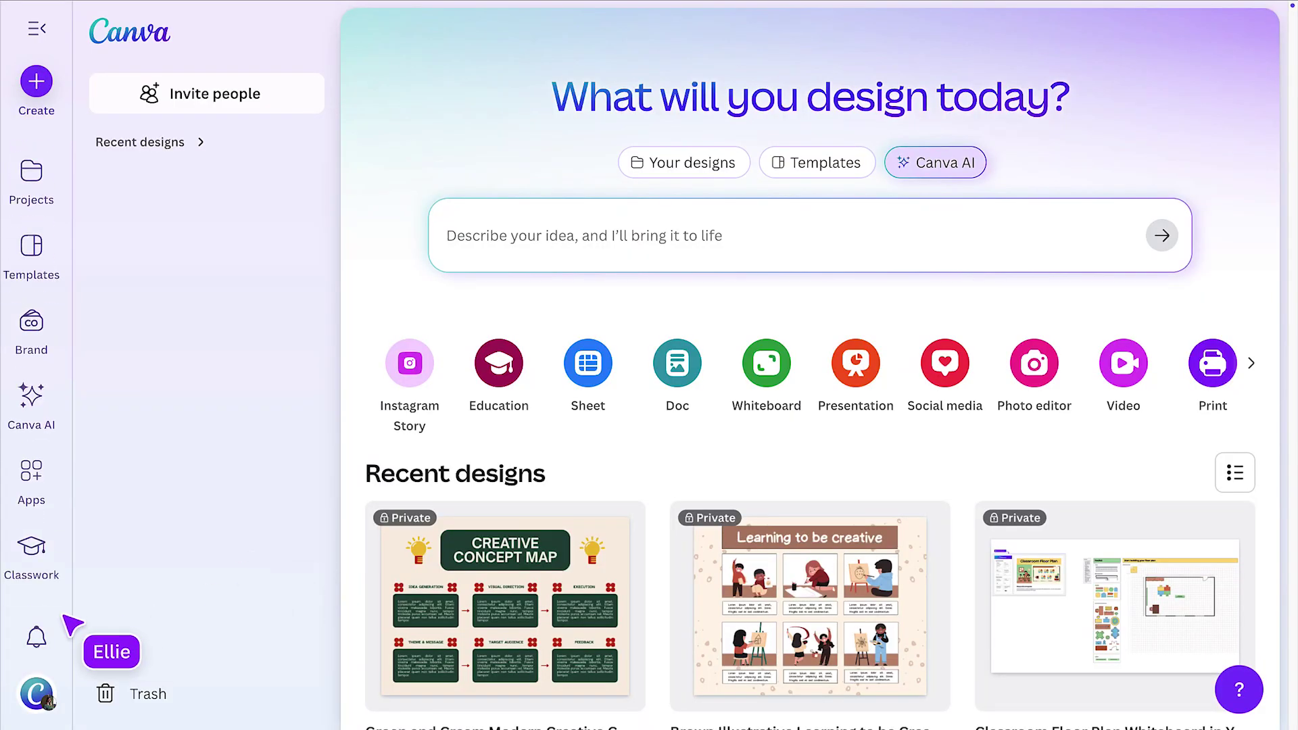
# Step: Open Magic Activities from Classwork and browse the grade, subject and purpose lists (8th Grade, Technology, Analyze)
pyautogui.click(33, 556)
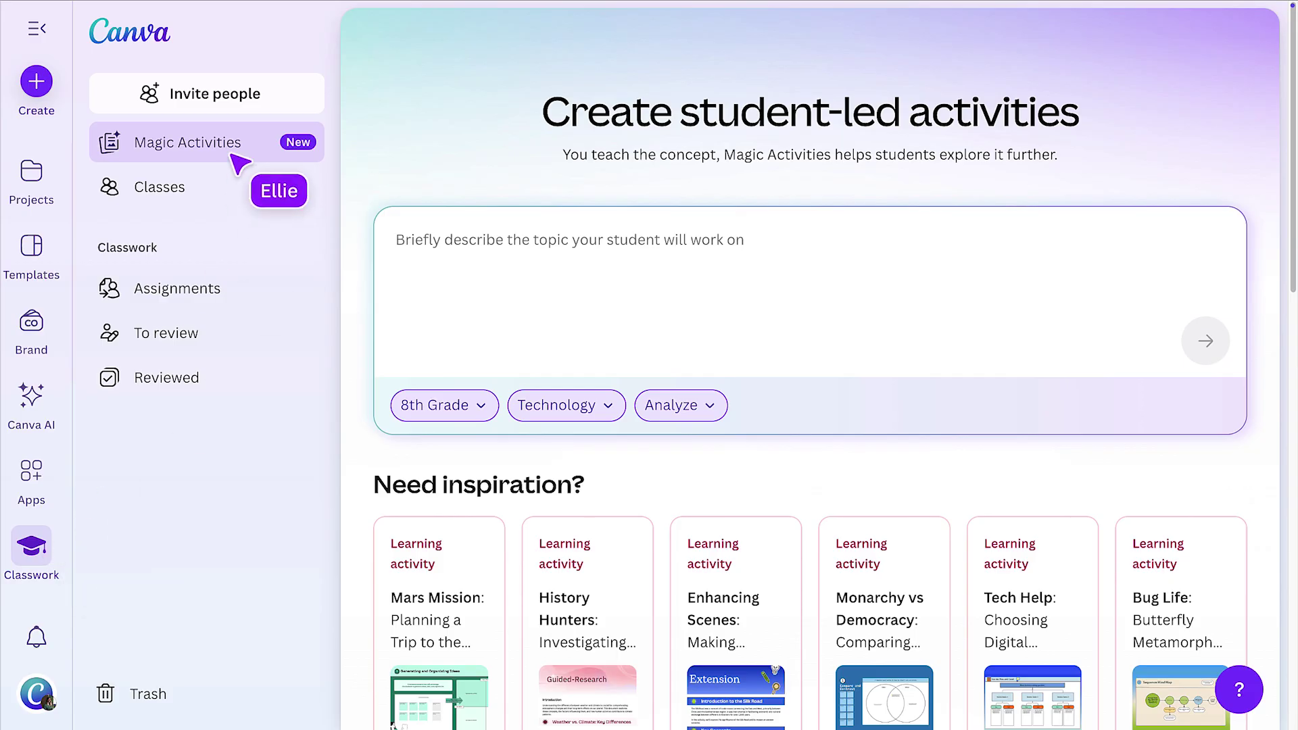
pyautogui.click(511, 287)
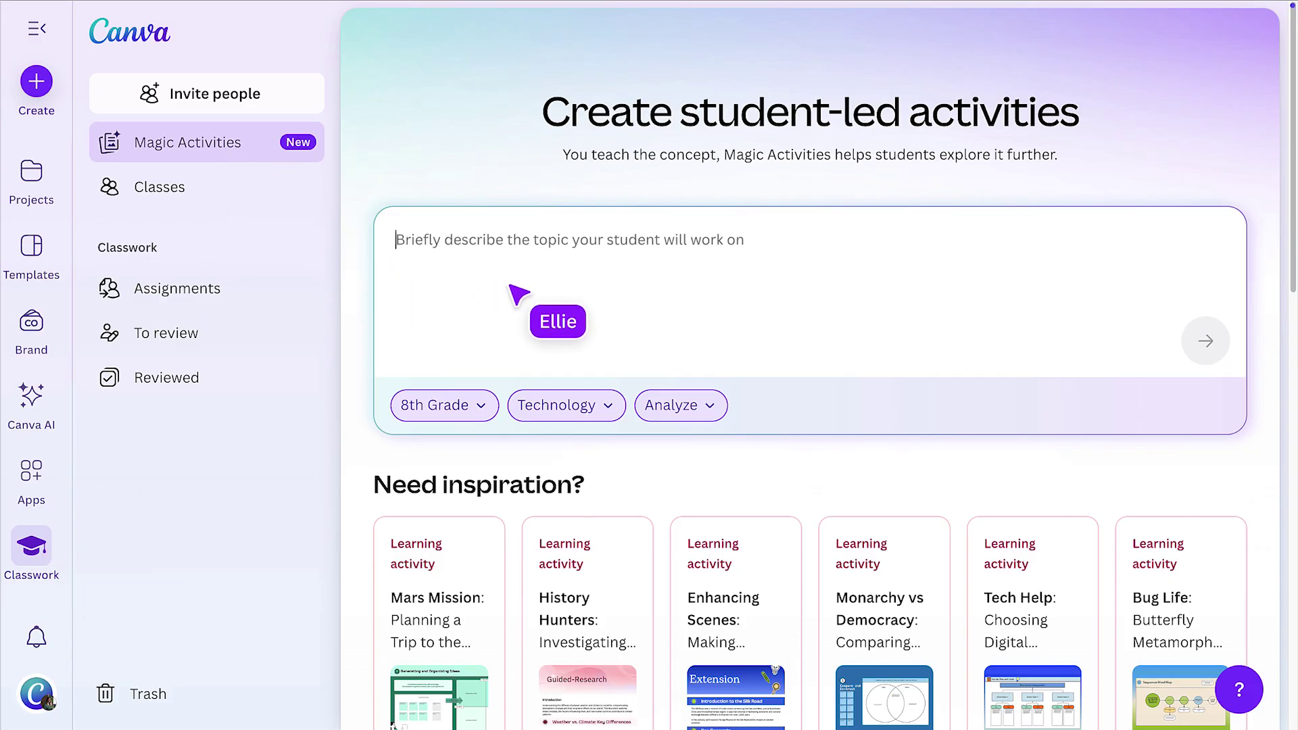
pyautogui.click(478, 416)
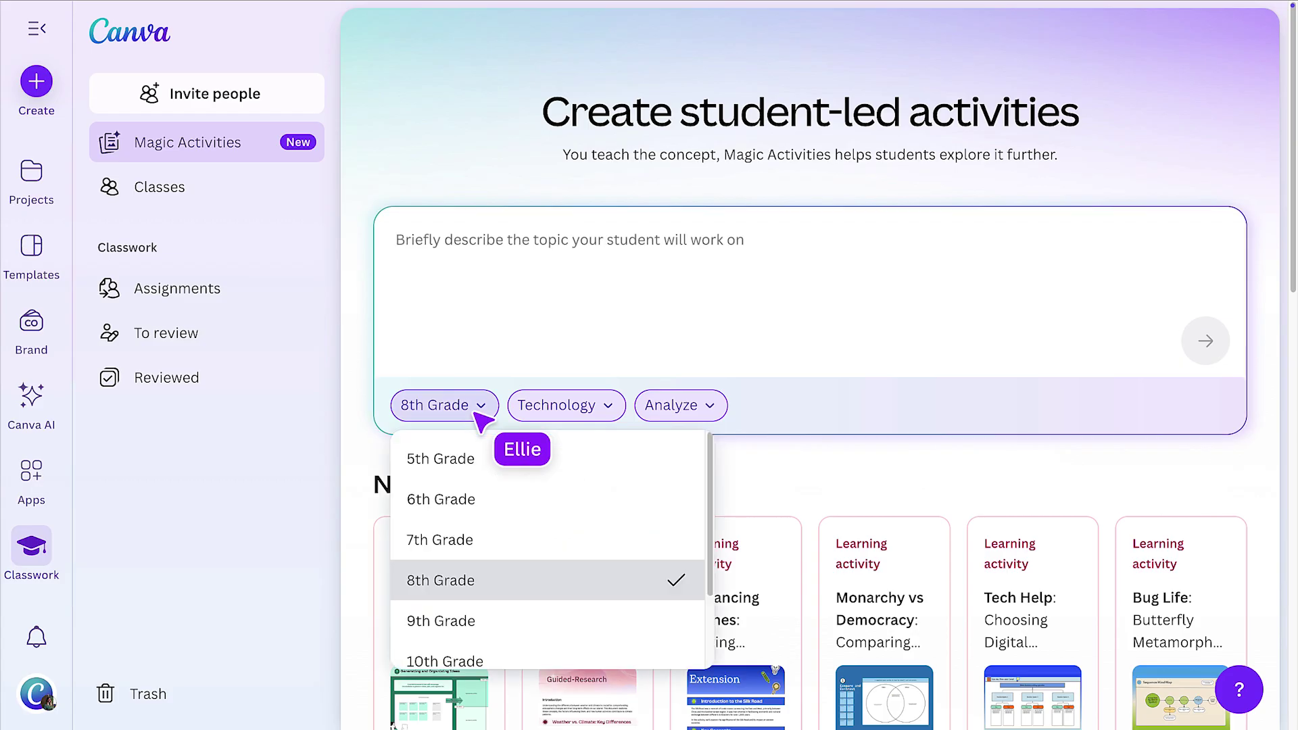
pyautogui.click(478, 415)
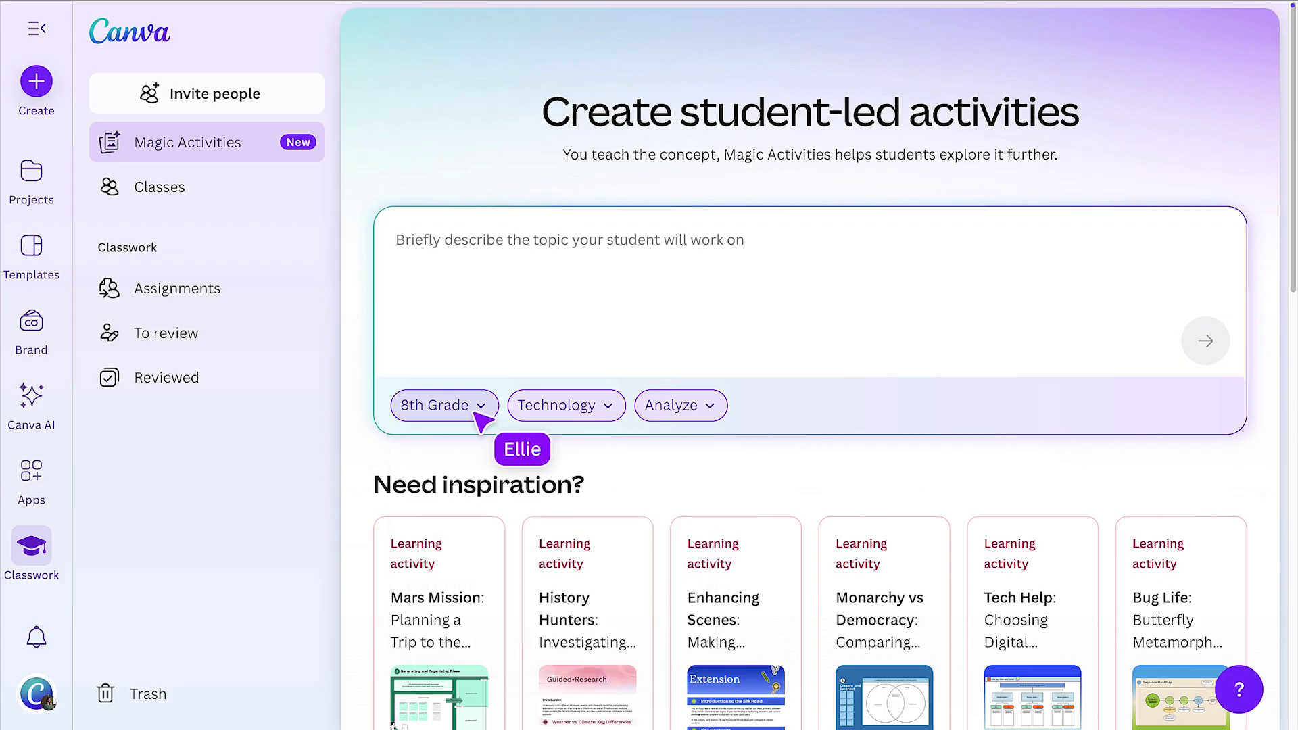
pyautogui.click(574, 419)
pyautogui.click(570, 415)
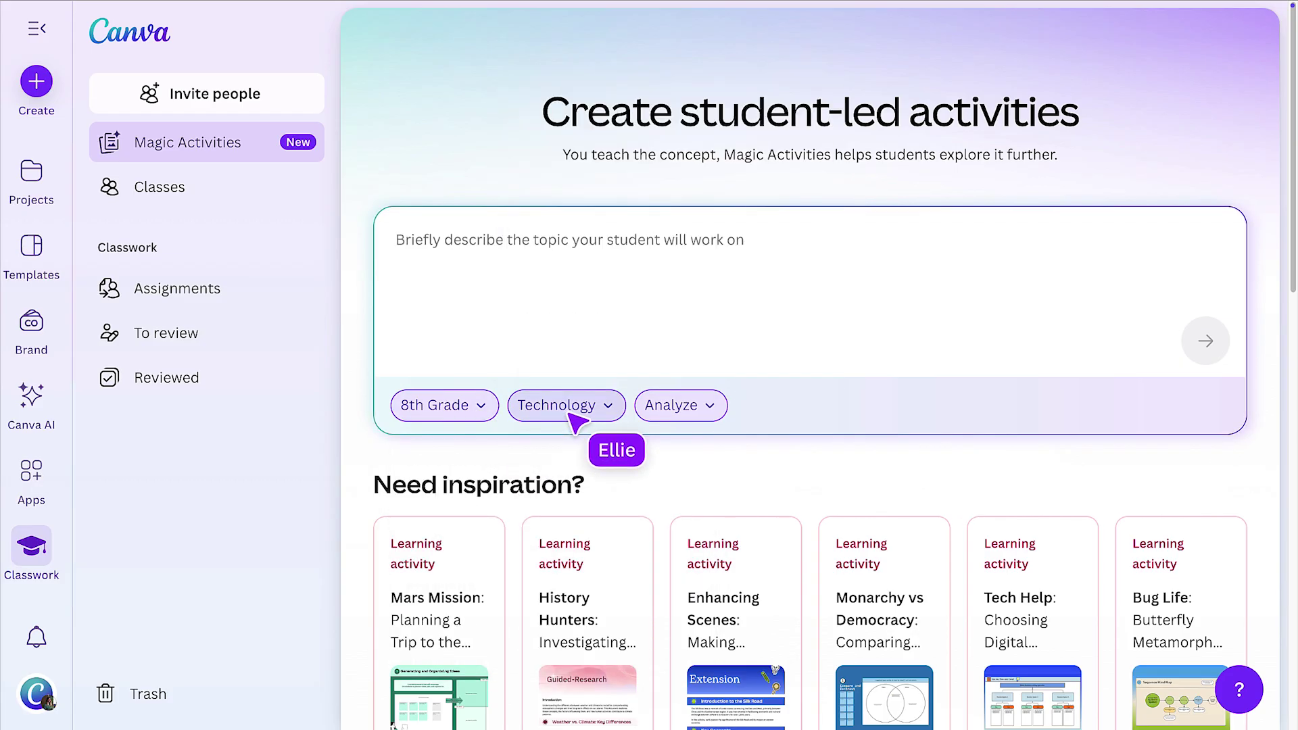
pyautogui.click(690, 416)
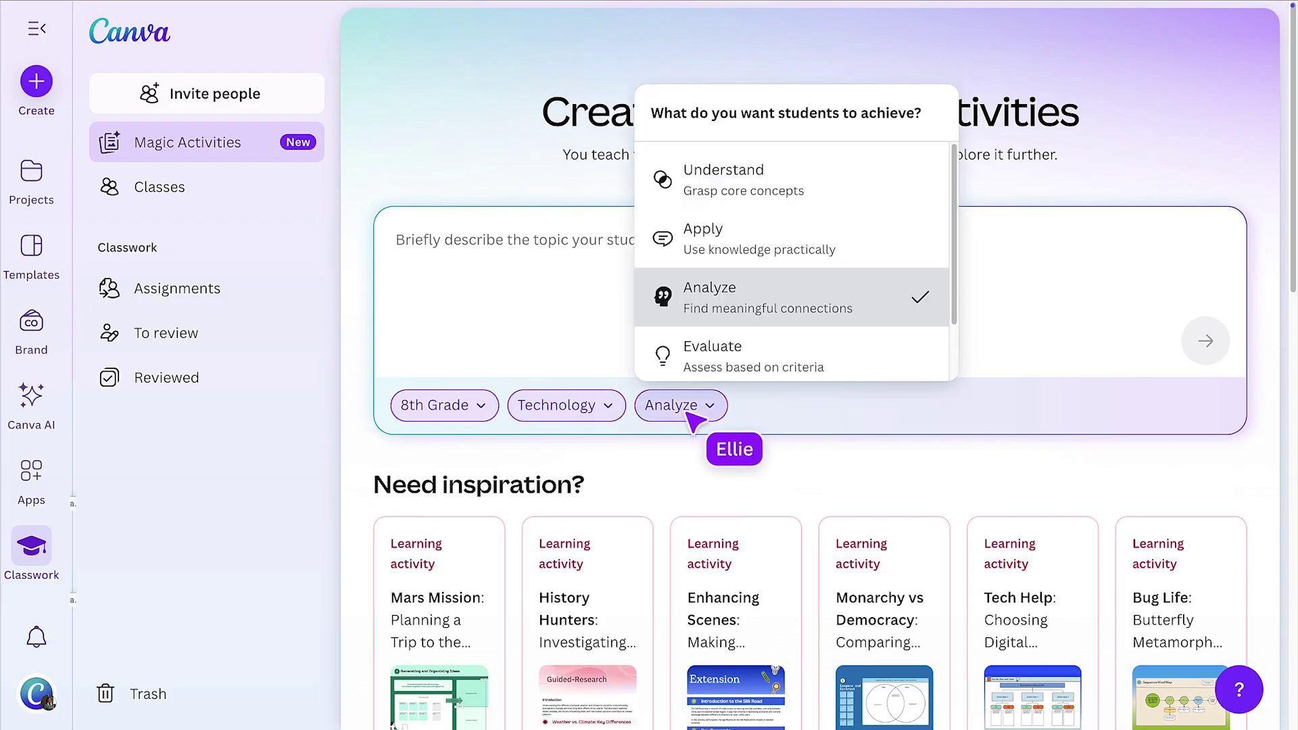
pyautogui.click(690, 416)
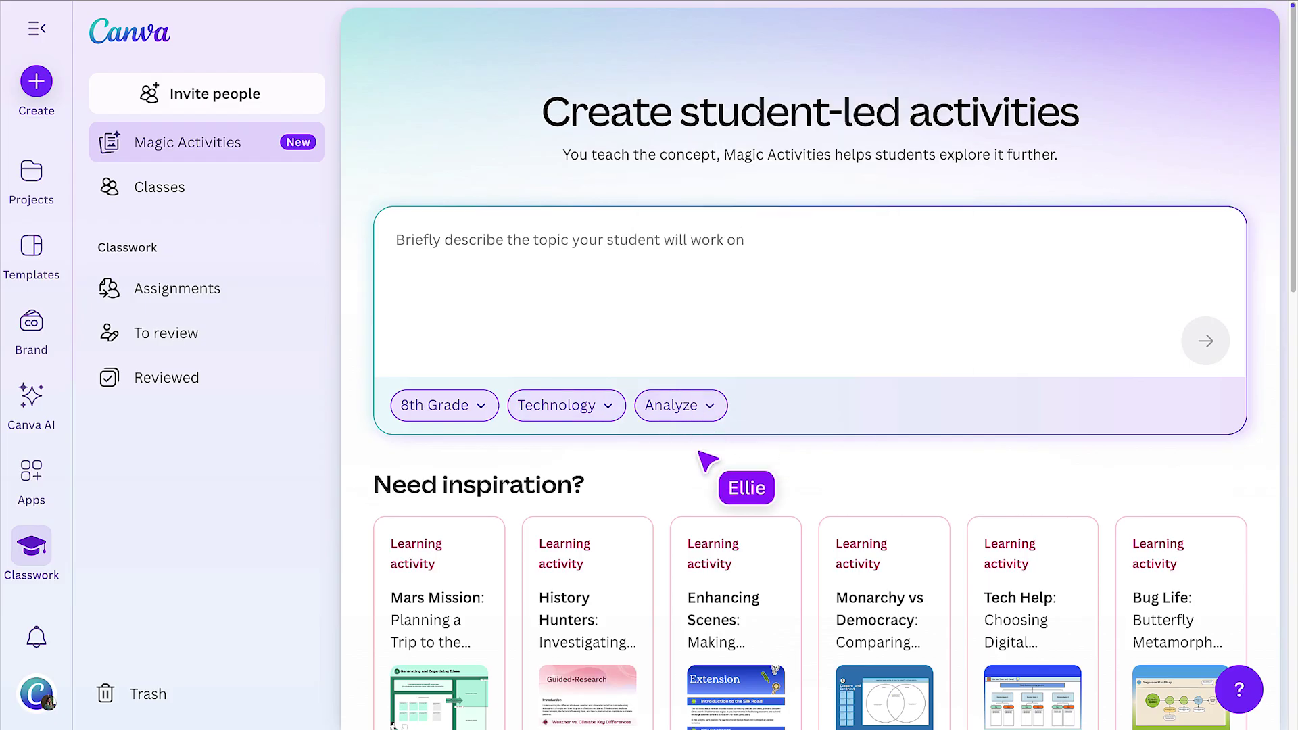
# Step: Browse the example cards and try the Digital Footprints example as a topic
pyautogui.scroll(-15, 700, 609)
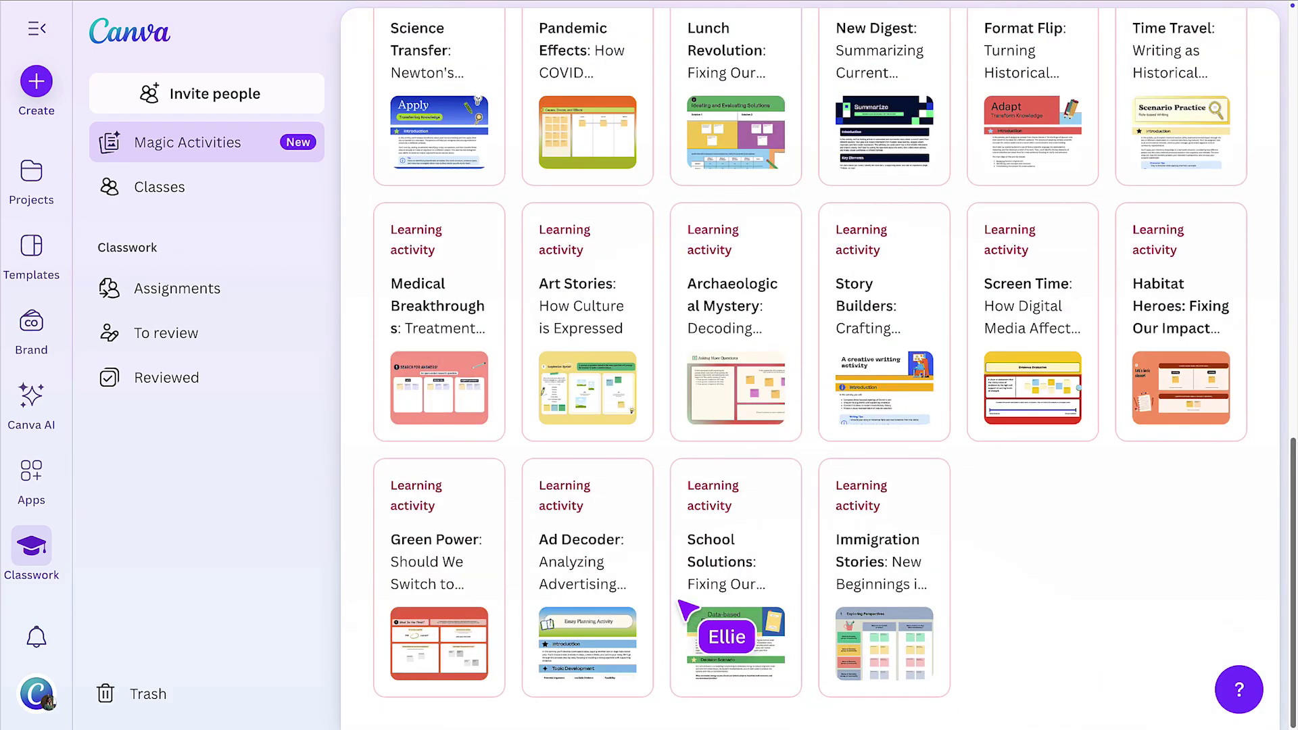
pyautogui.scroll(8, 681, 604)
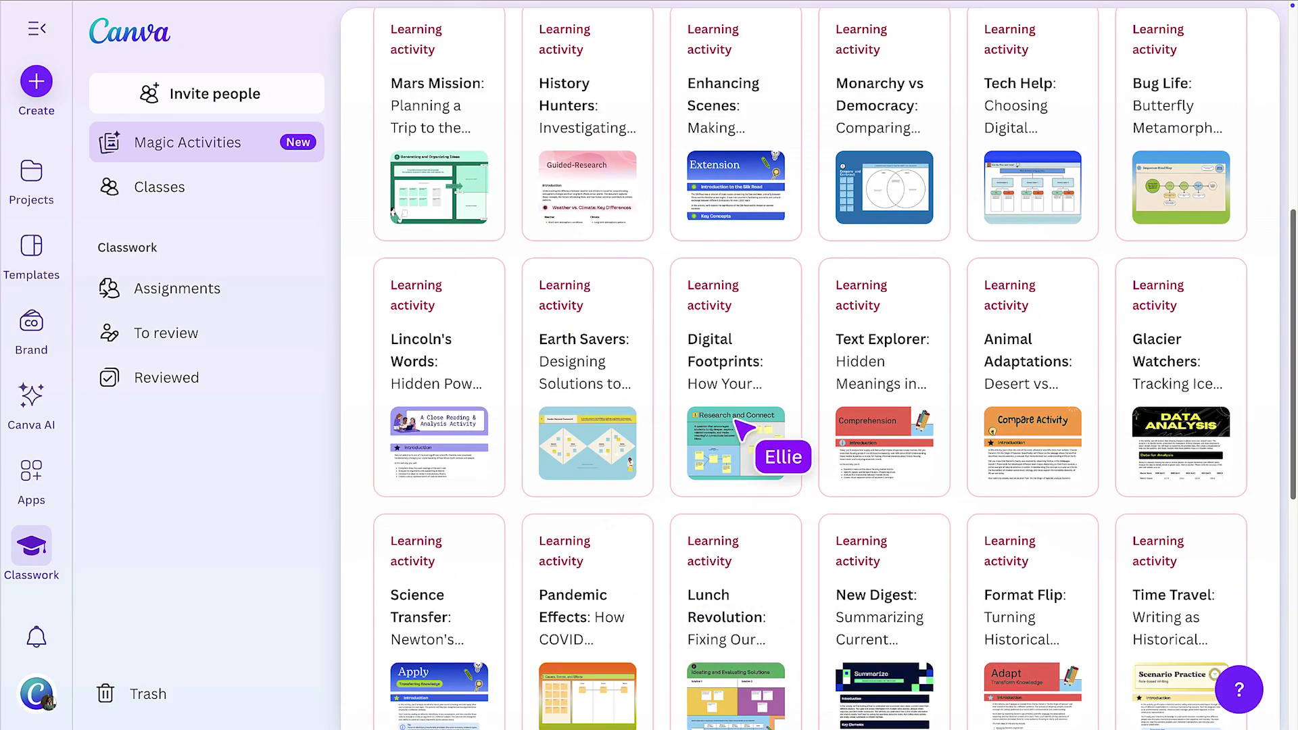
pyautogui.click(810, 296)
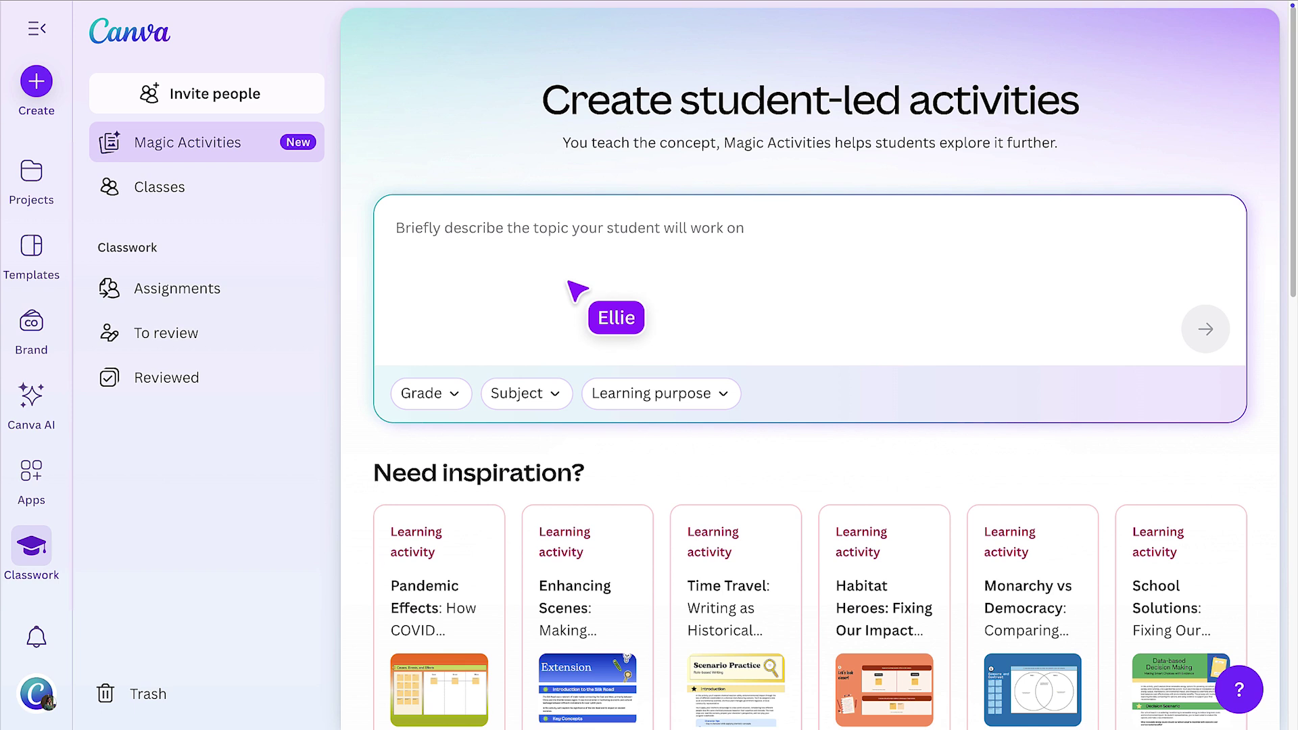
# Step: Enter the ecosystem-comparison objective, pick 6th Grade, Biology and Understand, and submit the request
pyautogui.write('S')
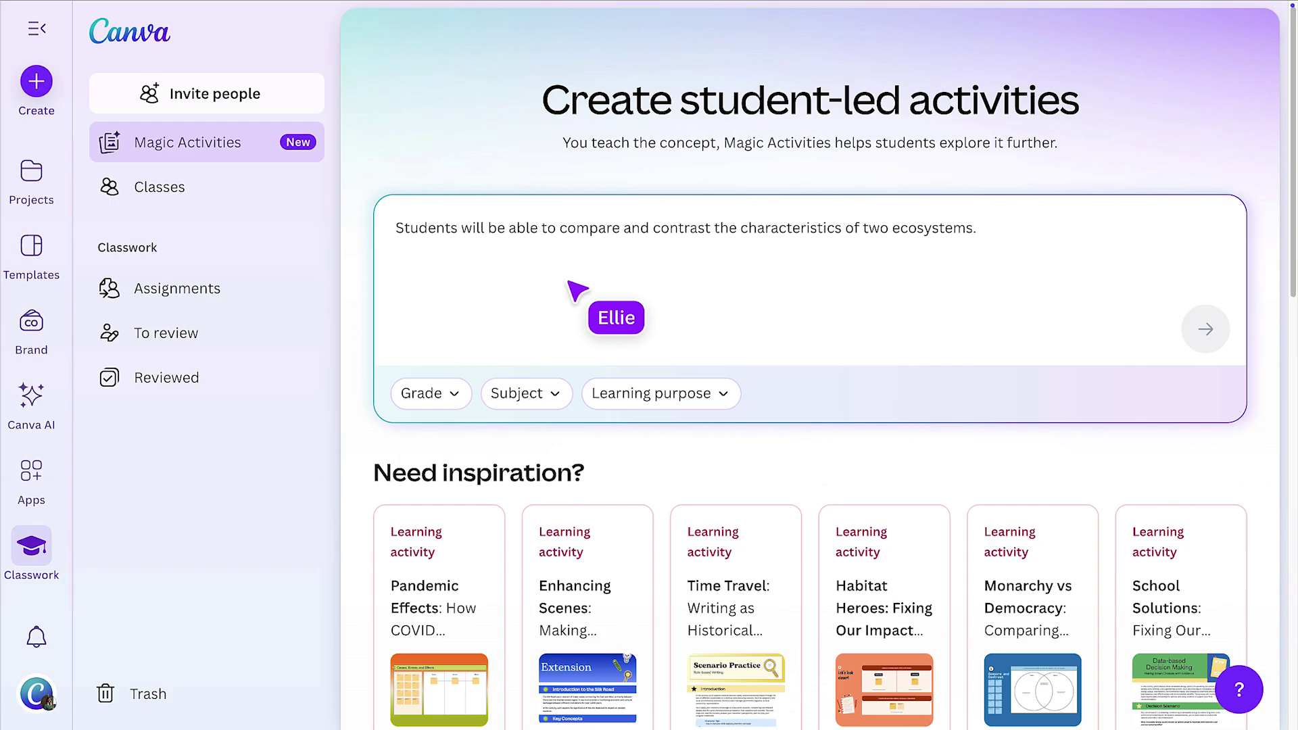
pyautogui.click(439, 401)
pyautogui.click(447, 489)
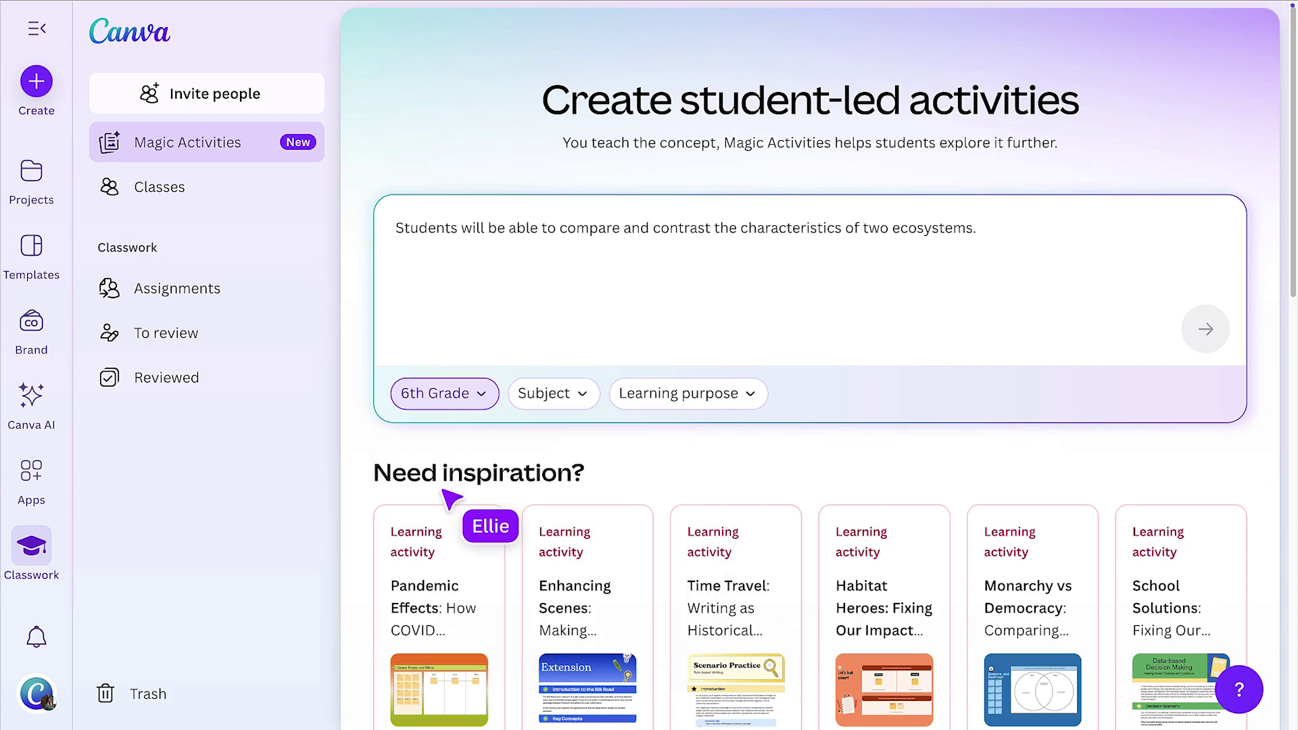
pyautogui.click(556, 393)
pyautogui.click(566, 322)
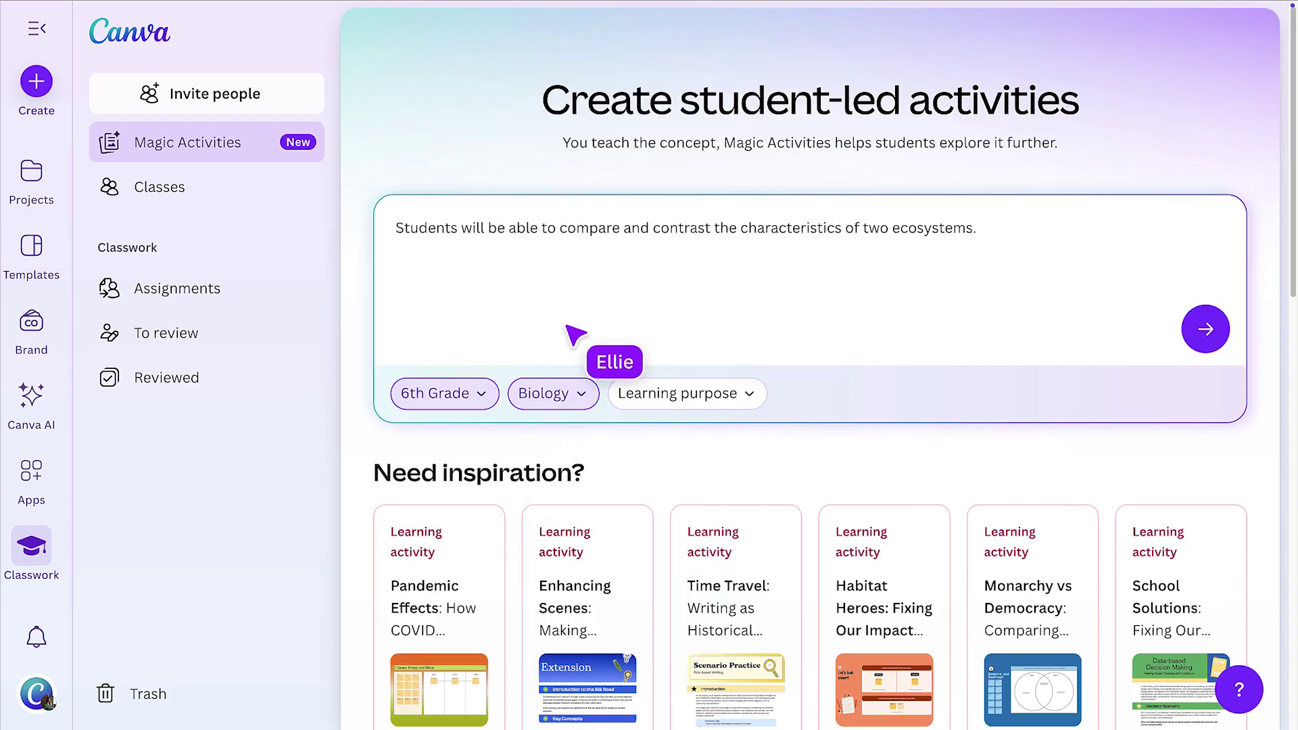
pyautogui.click(685, 394)
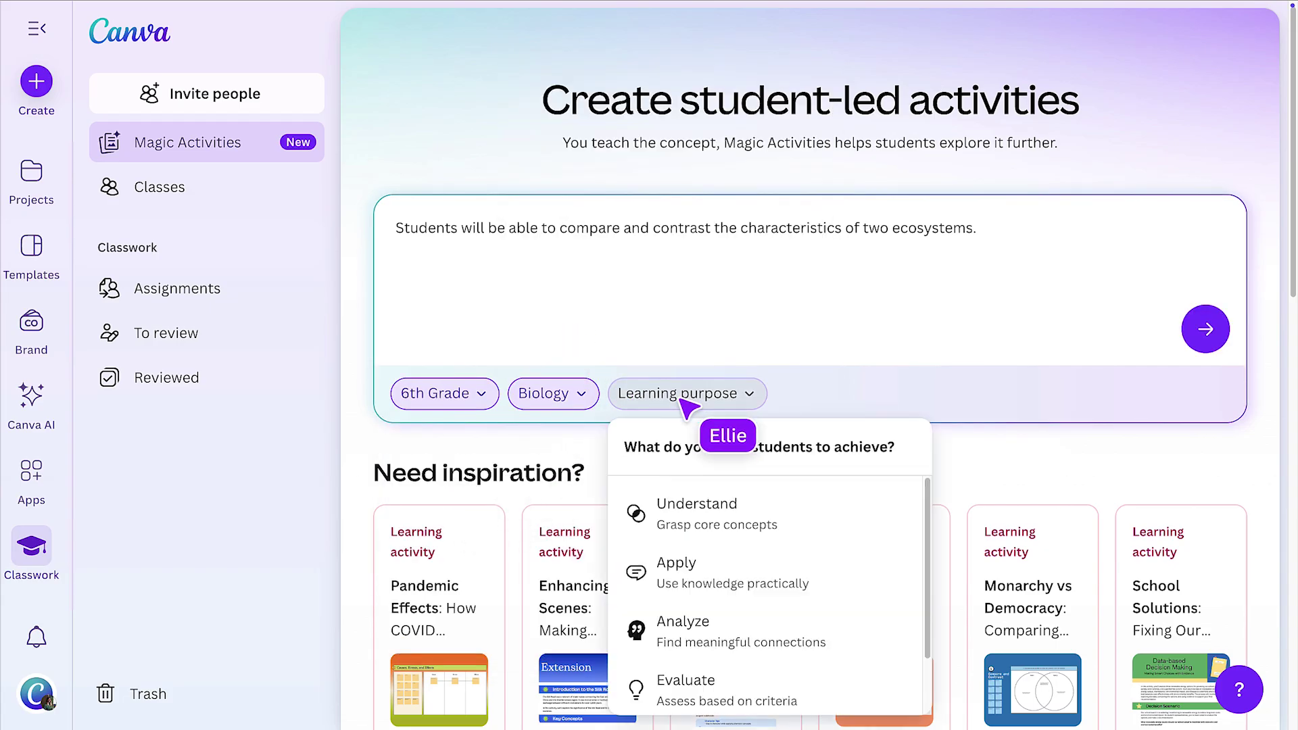
pyautogui.click(717, 514)
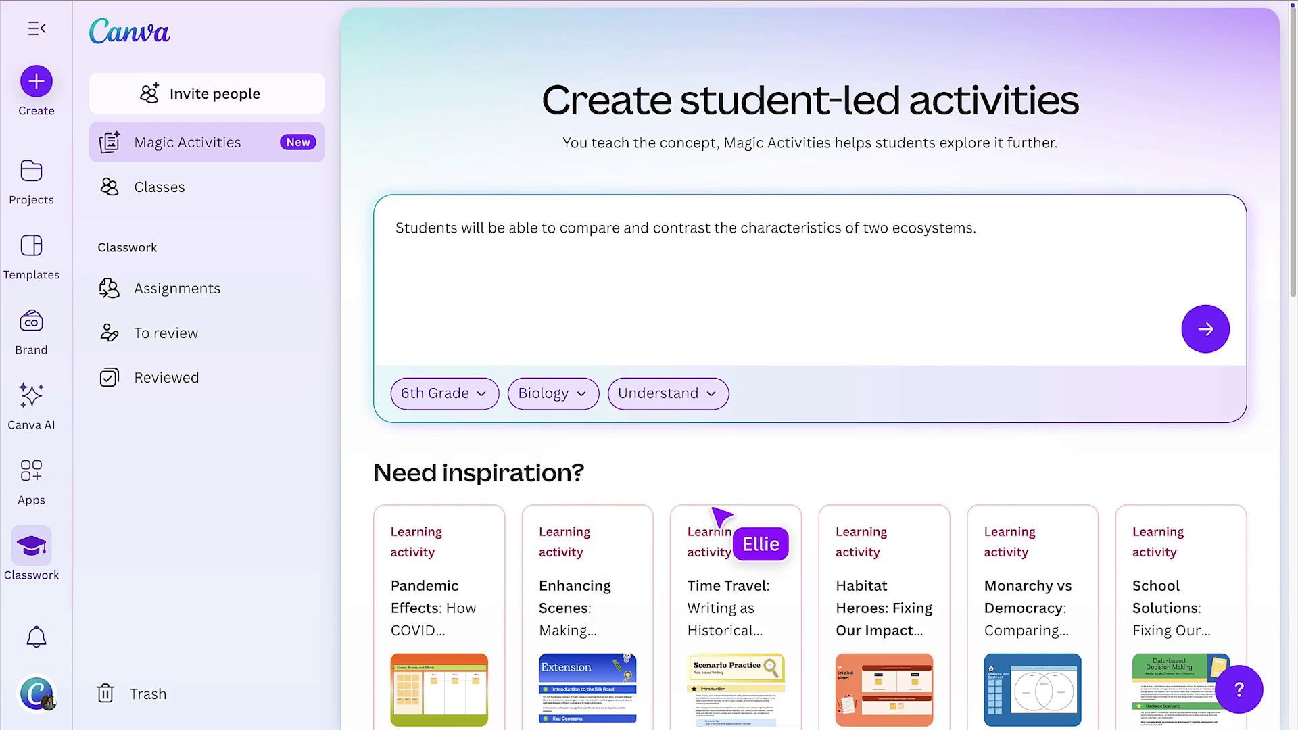
pyautogui.click(1208, 331)
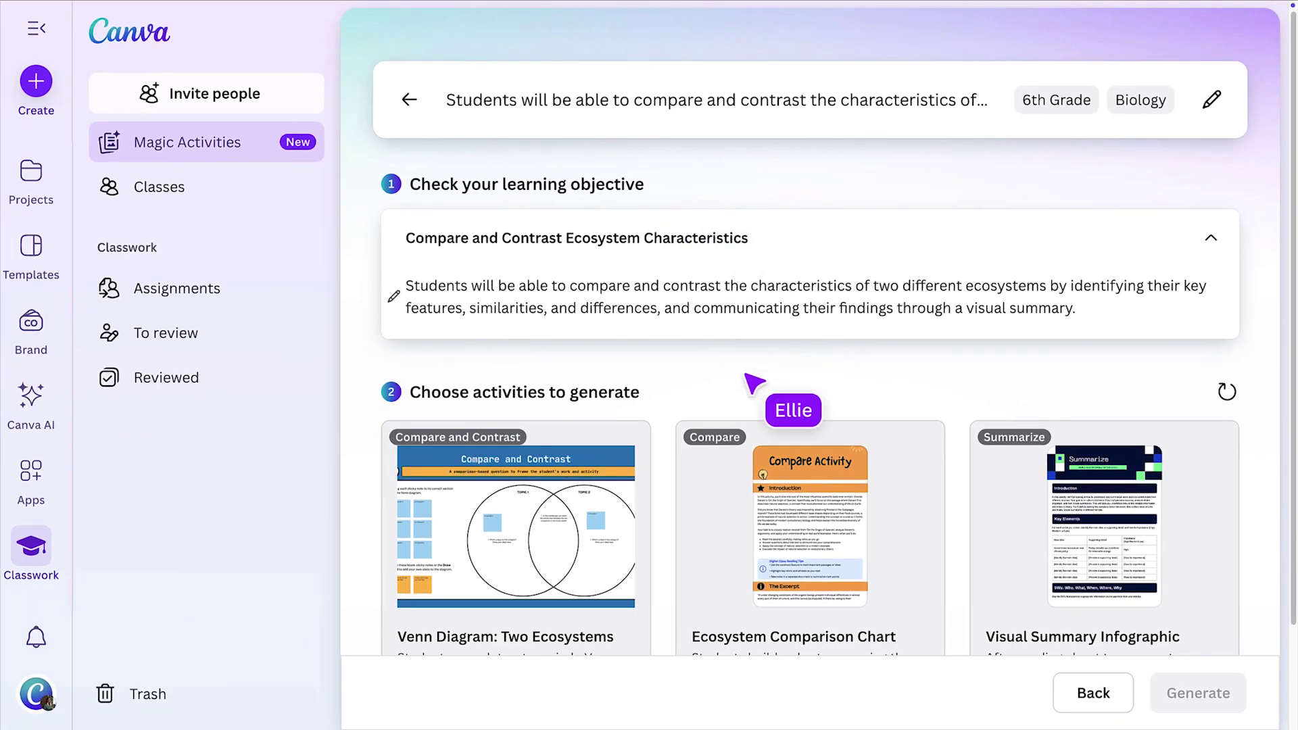
# Step: Generate the Venn Diagram, Ecosystem Comparison Chart and Visual Summary Infographic activities and open them for editing
pyautogui.scroll(-2, 748, 392)
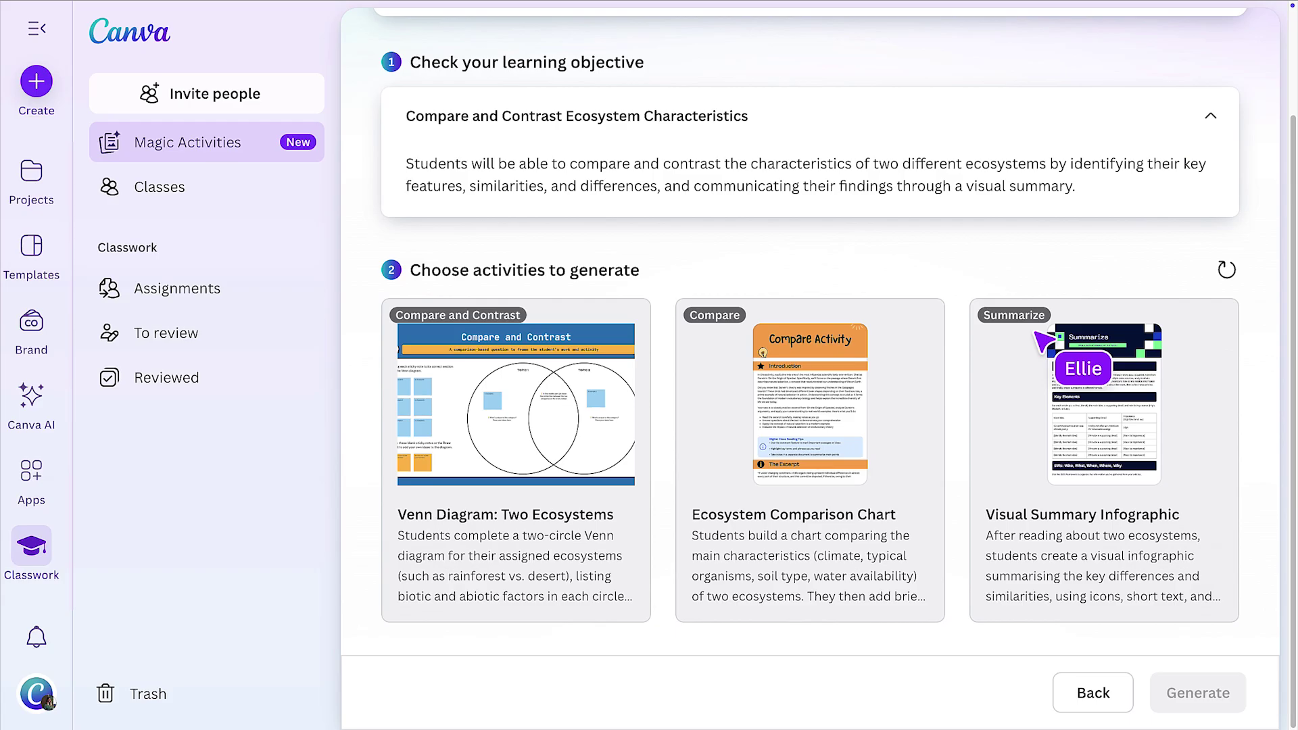
pyautogui.click(405, 323)
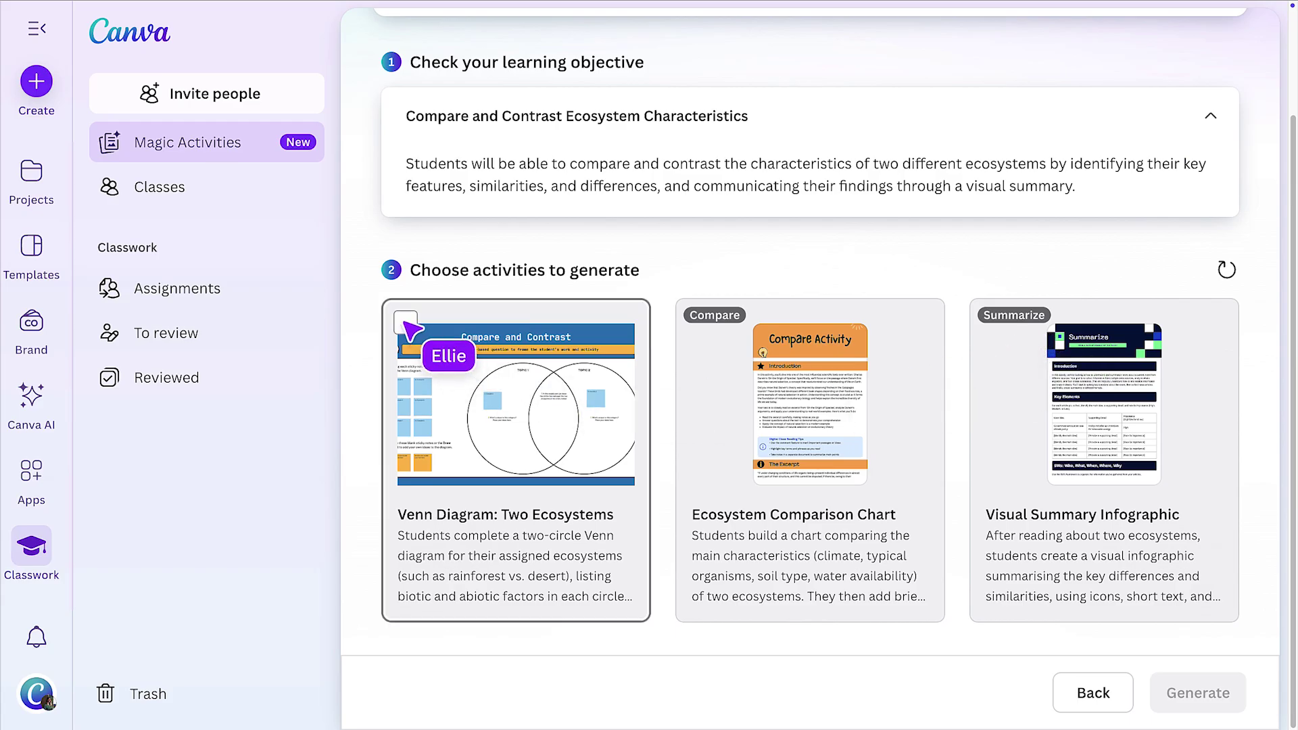
pyautogui.click(700, 323)
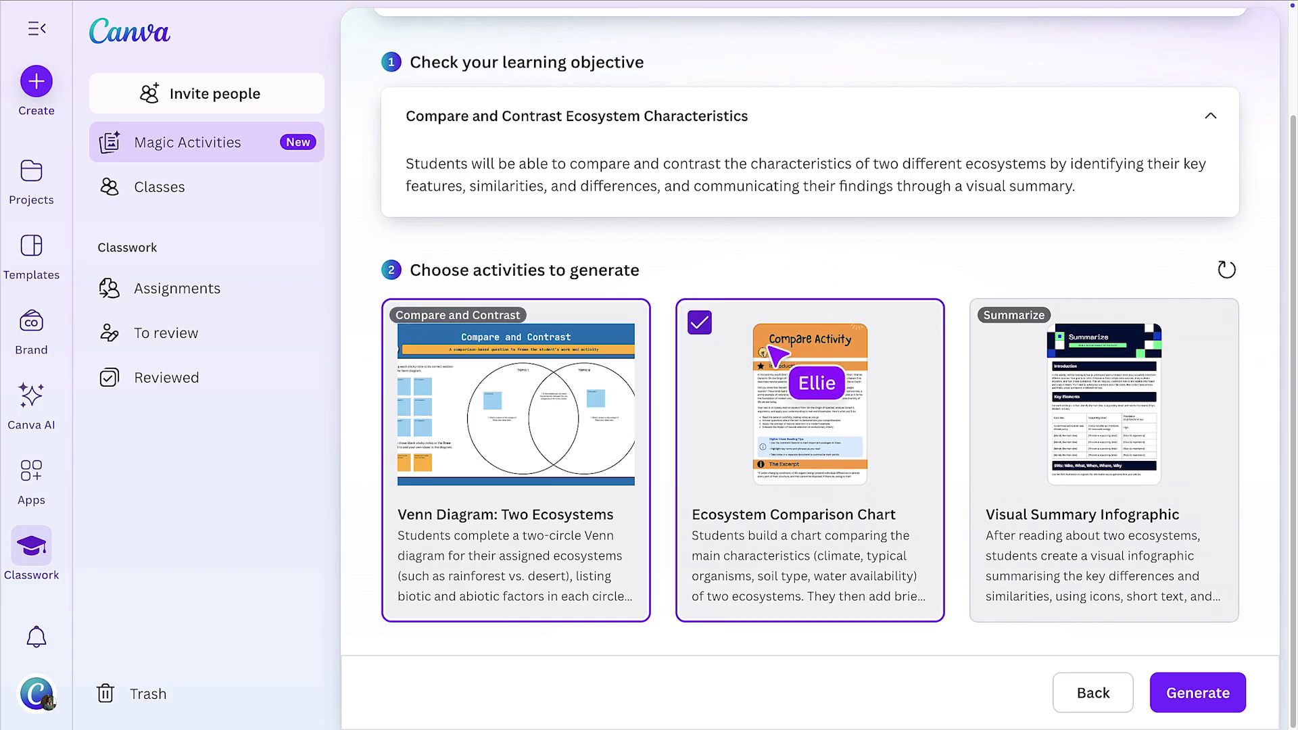
pyautogui.click(997, 327)
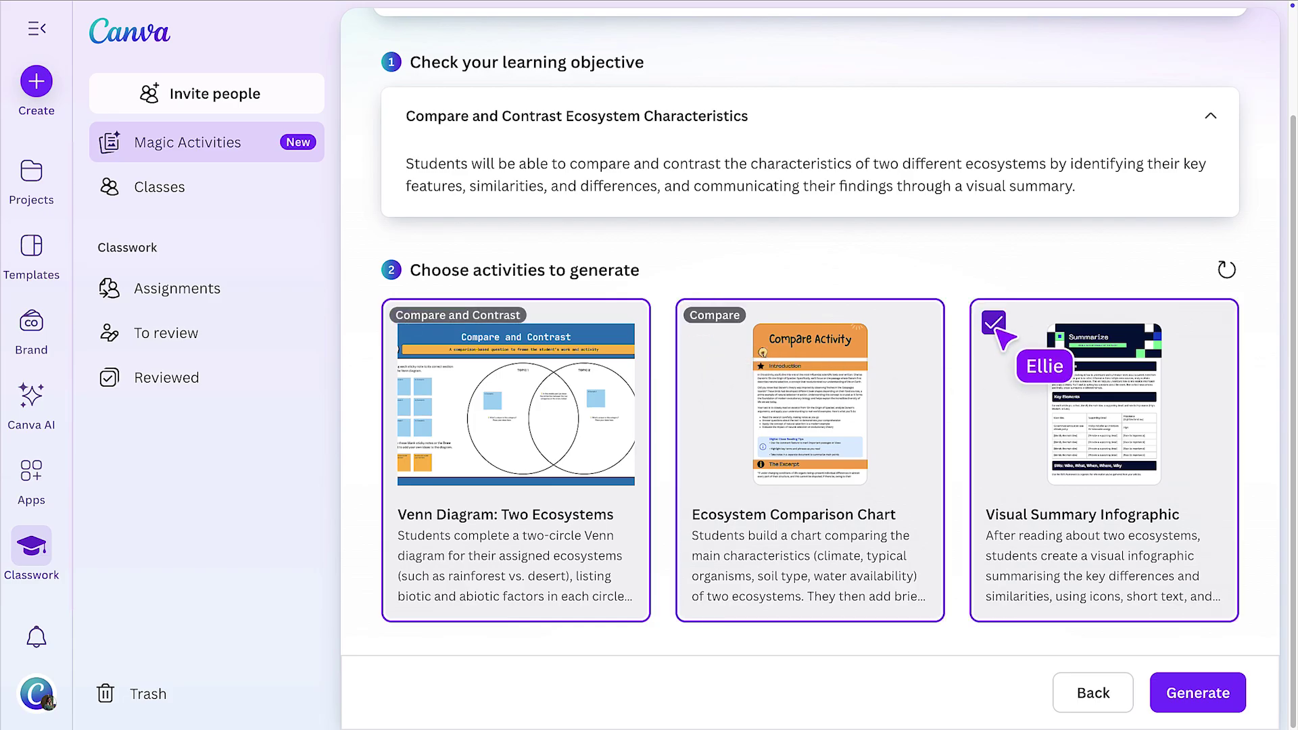
pyautogui.click(1180, 679)
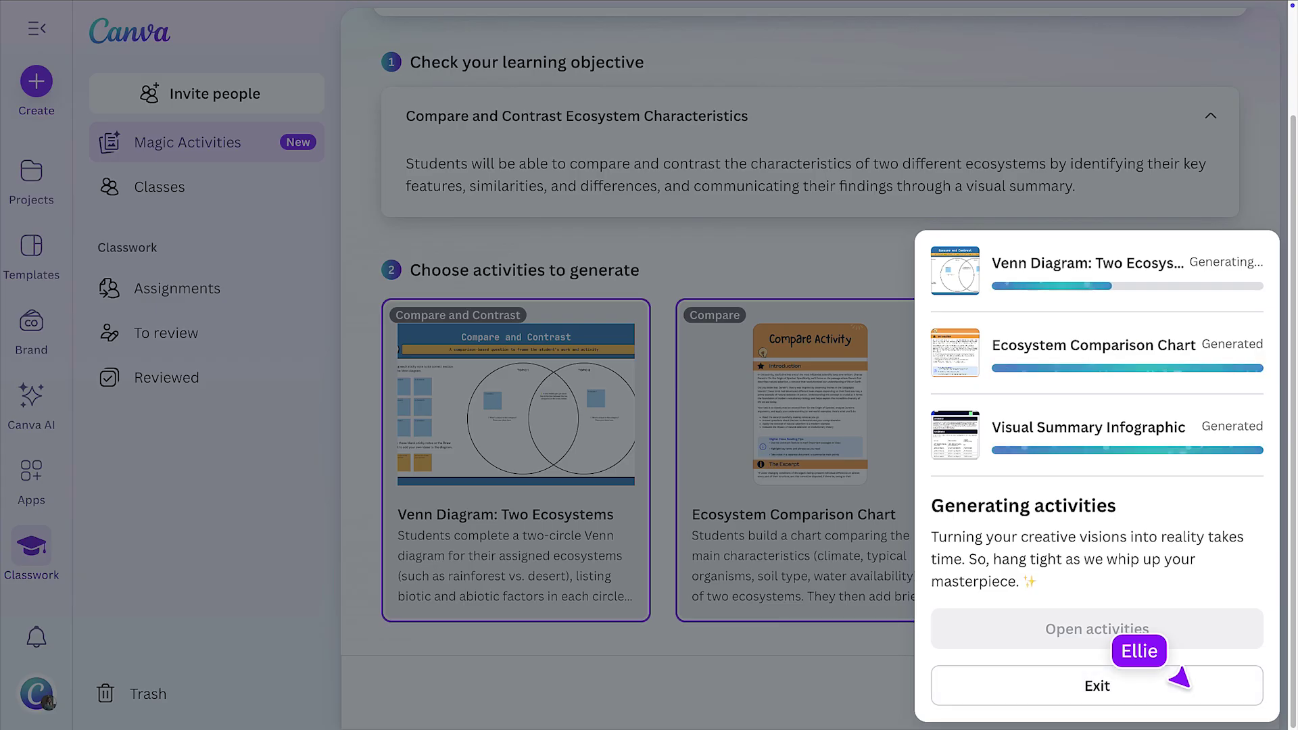
pyautogui.click(1089, 633)
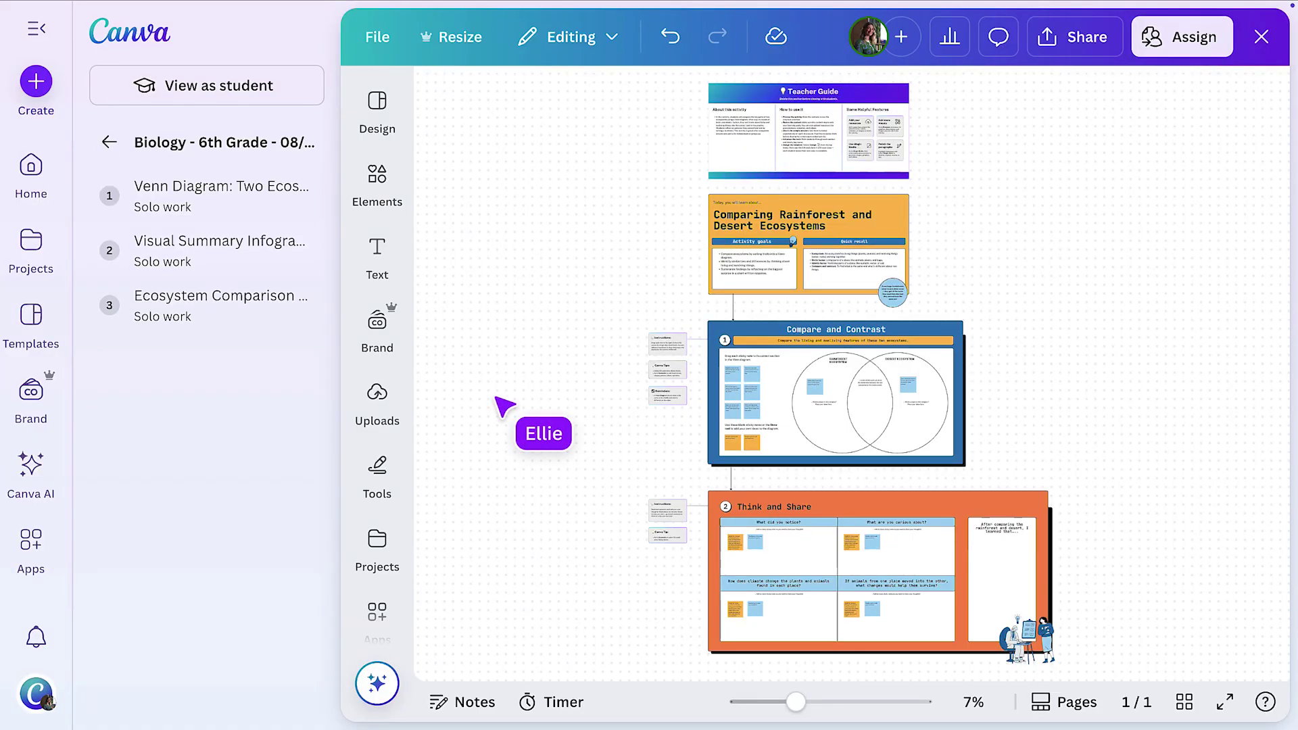
# Step: Flip through the infographic and comparison chart activities, then return to the Venn diagram
pyautogui.click(203, 260)
pyautogui.click(206, 316)
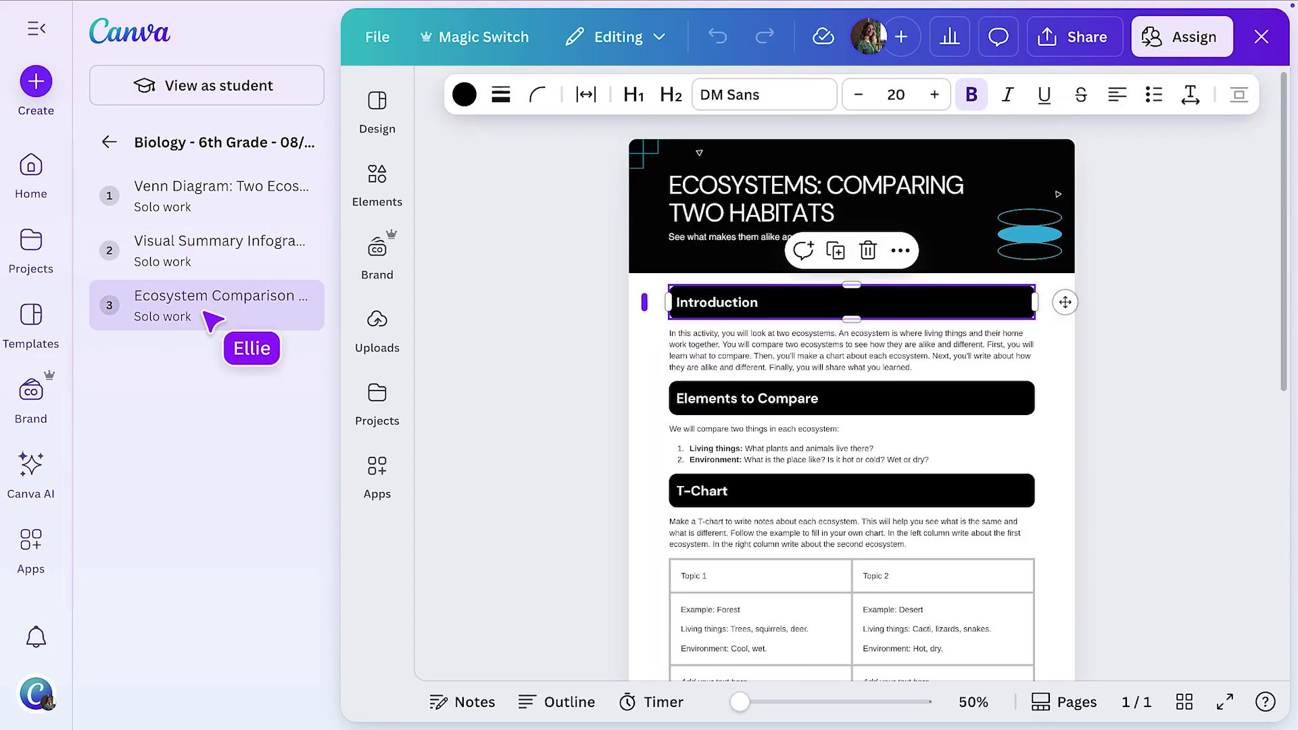
pyautogui.click(215, 201)
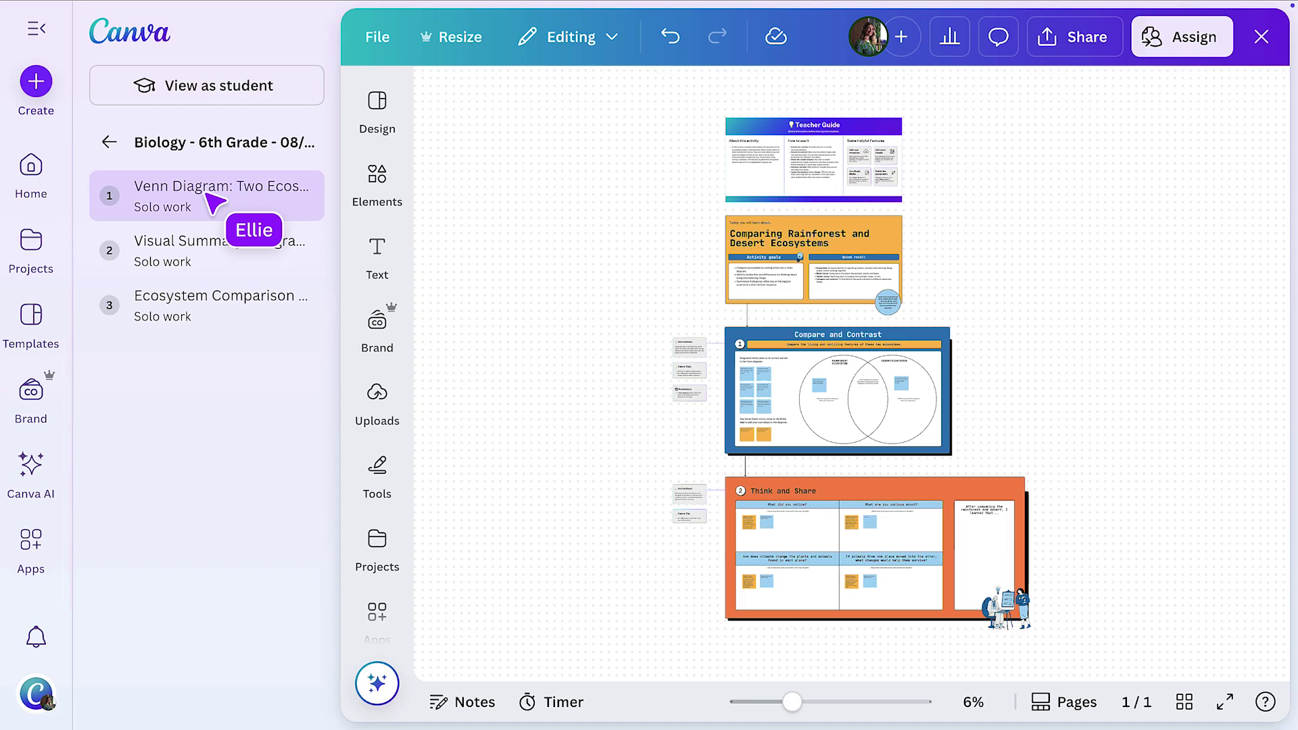
# Step: Zoom and pan over the Compare and Contrast and Think and Share sections, then switch to the infographic
pyautogui.moveTo(792, 702); pyautogui.dragTo(815, 700)
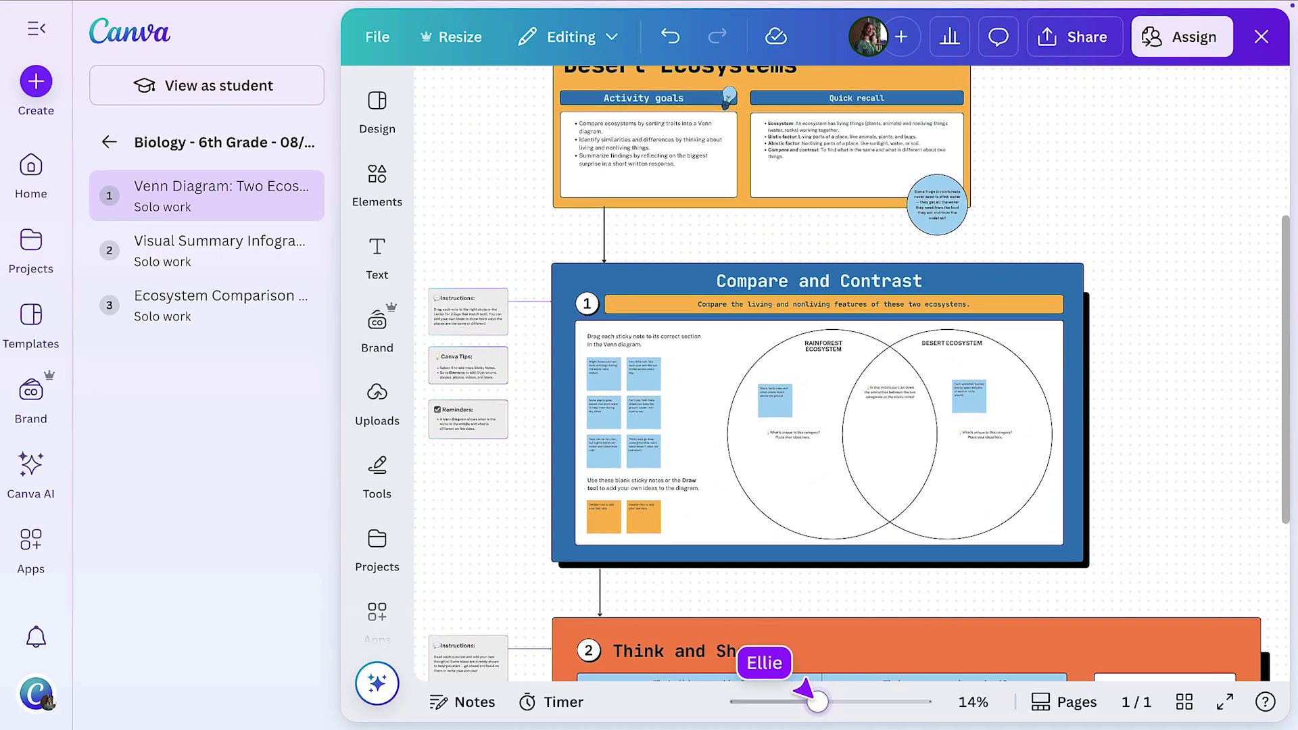
pyautogui.scroll(5, 1217, 527)
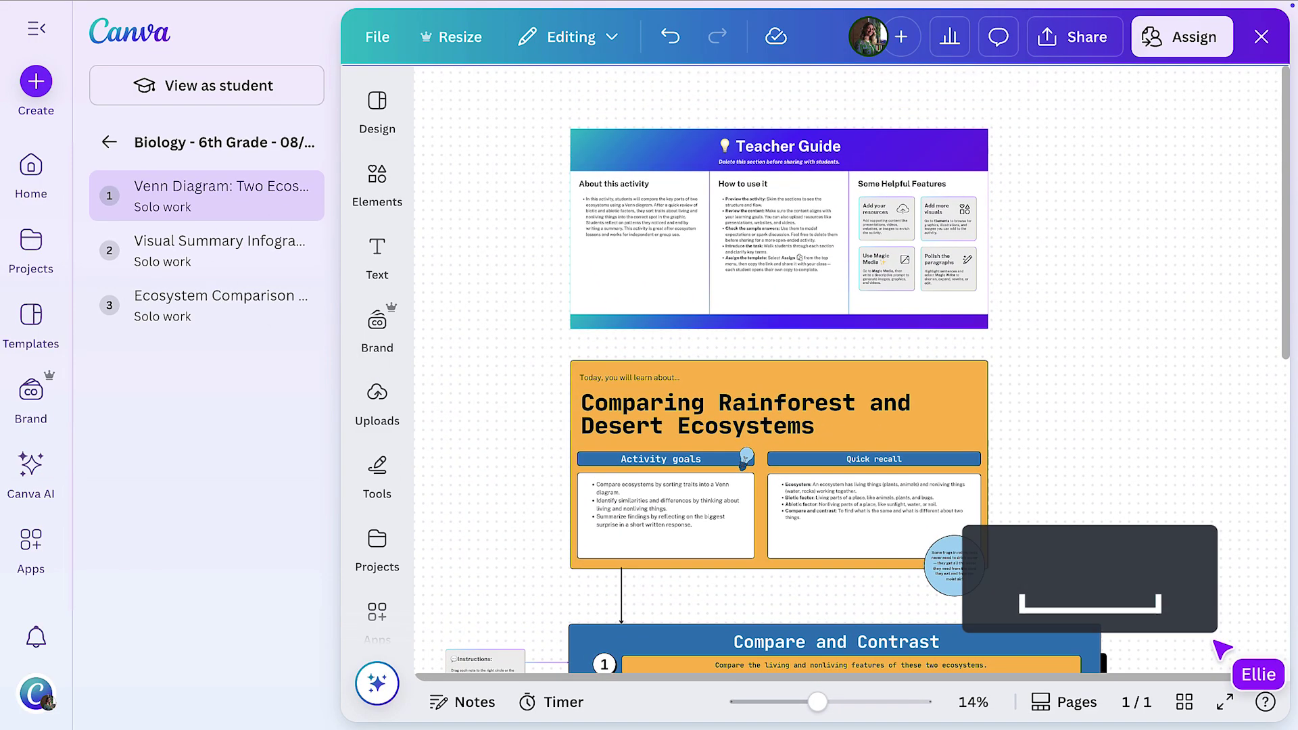
pyautogui.moveTo(1226, 505); pyautogui.dragTo(1212, 267)
pyautogui.moveTo(1188, 528); pyautogui.dragTo(1180, 506)
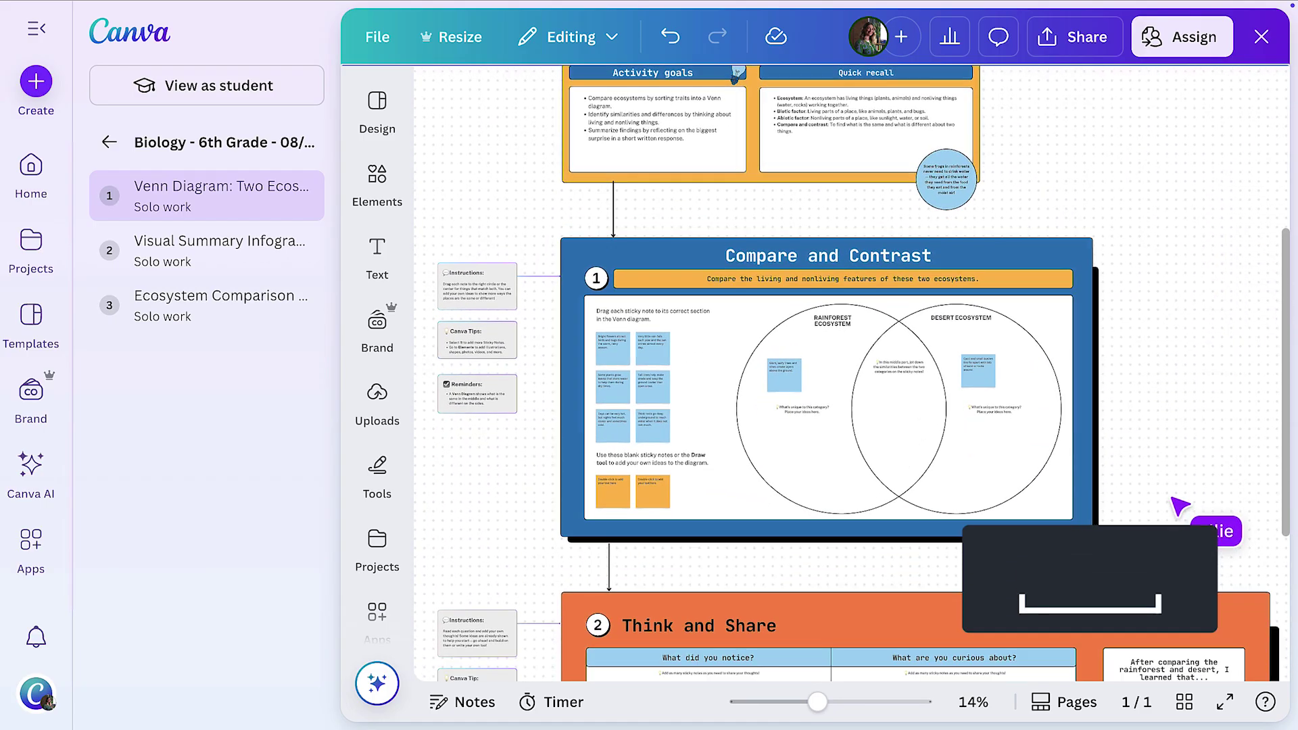
pyautogui.scroll(-5, 1181, 506)
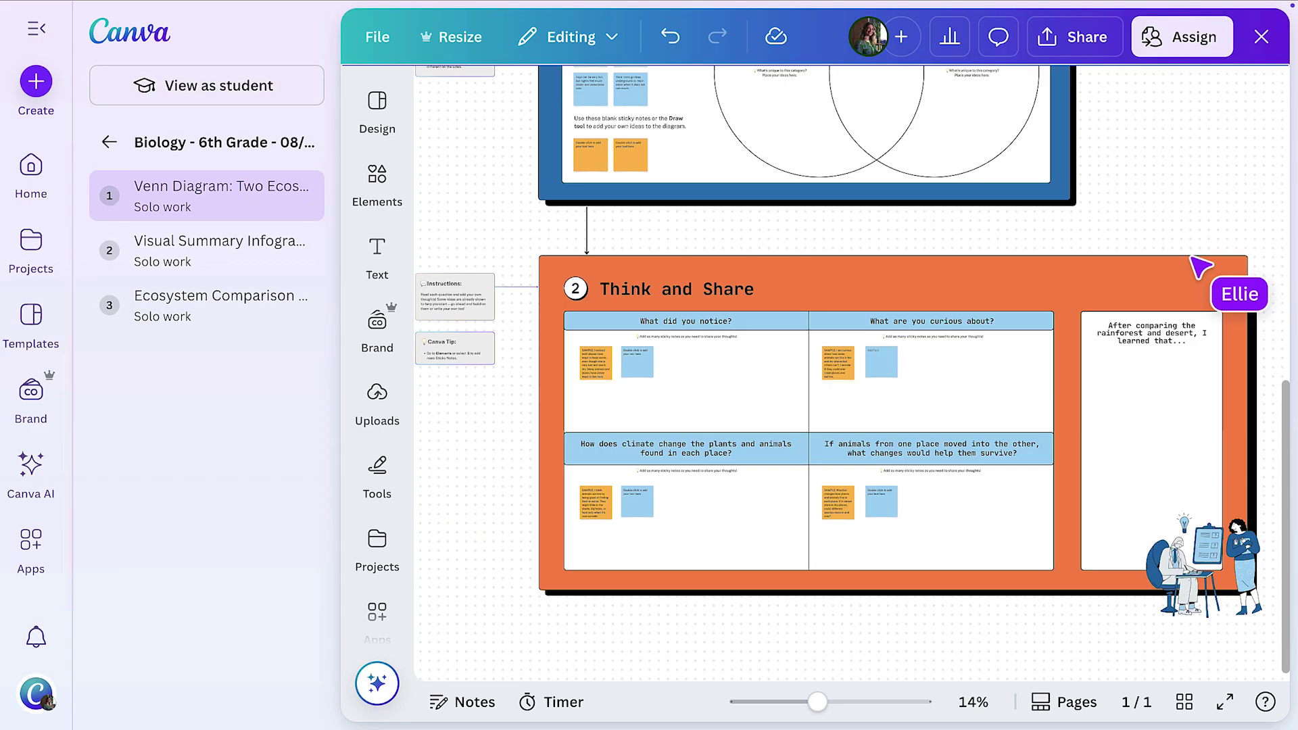
pyautogui.click(210, 255)
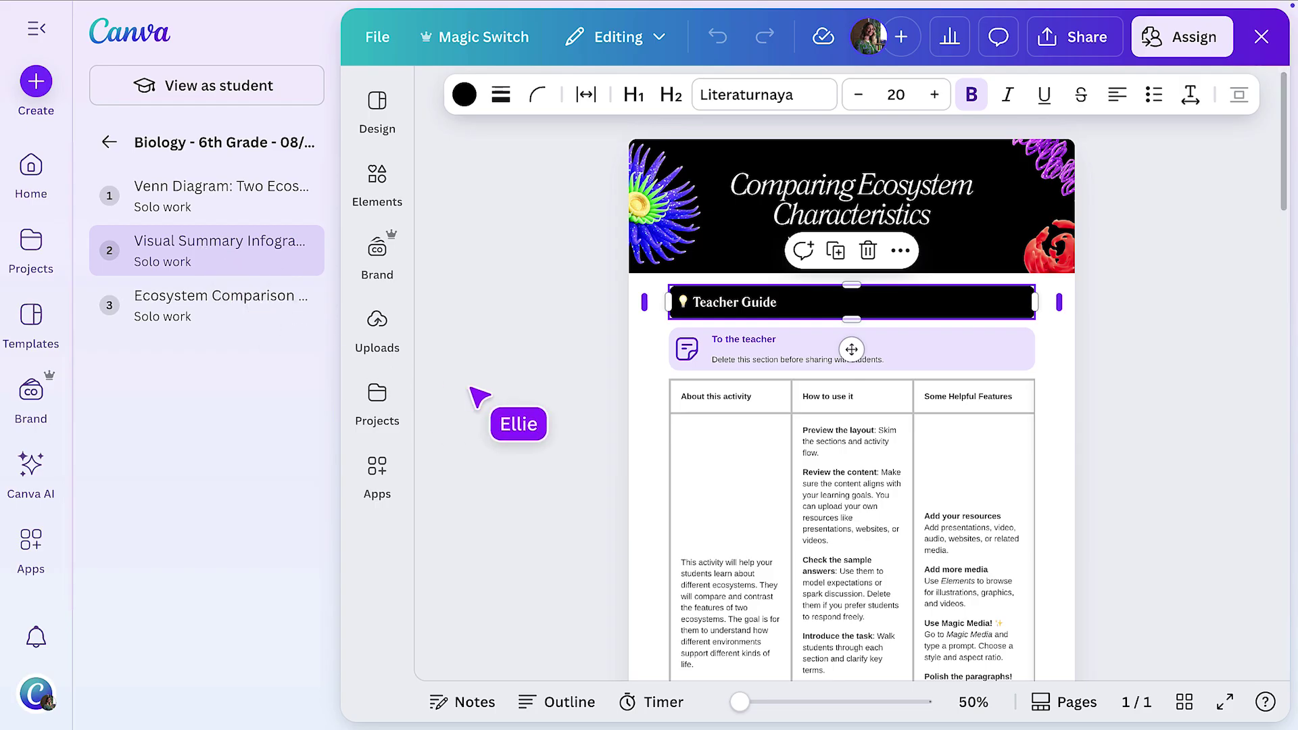
# Step: Scroll down through the Comparing Ecosystem Characteristics infographic sections
pyautogui.scroll(-7, 480, 395)
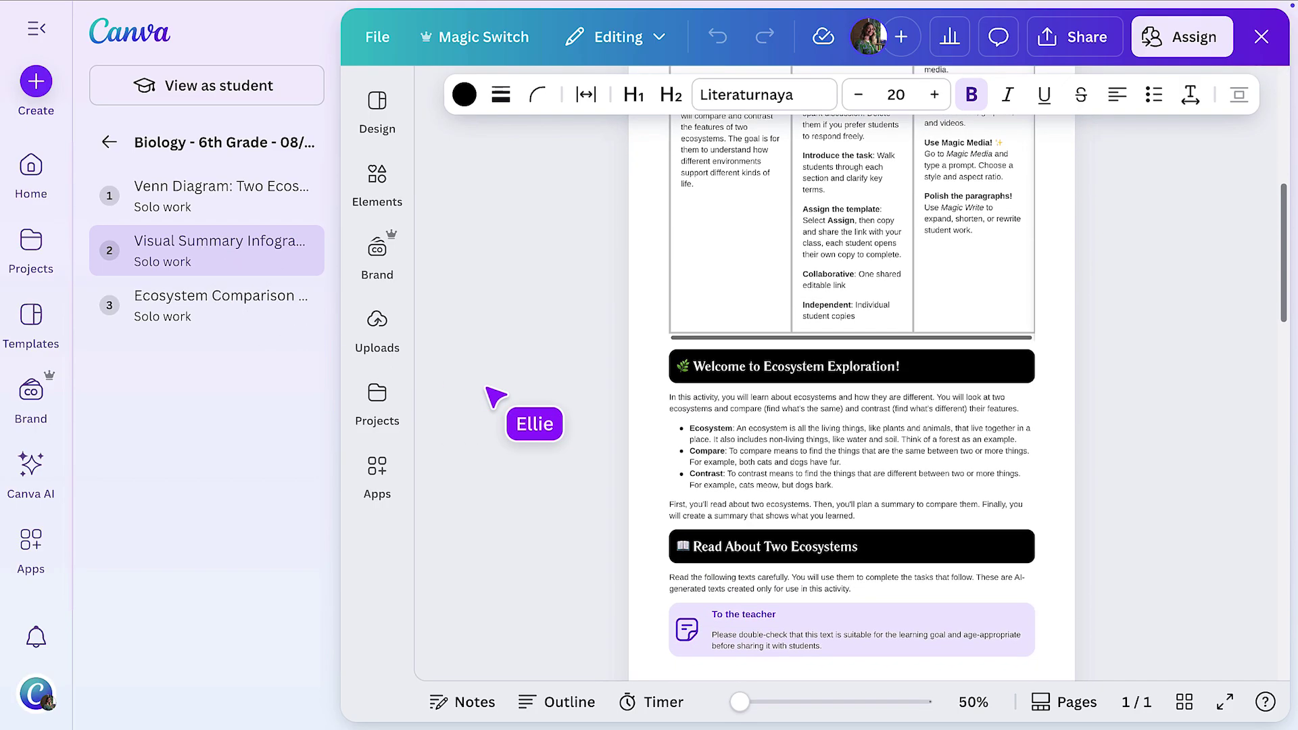
pyautogui.scroll(-8, 488, 393)
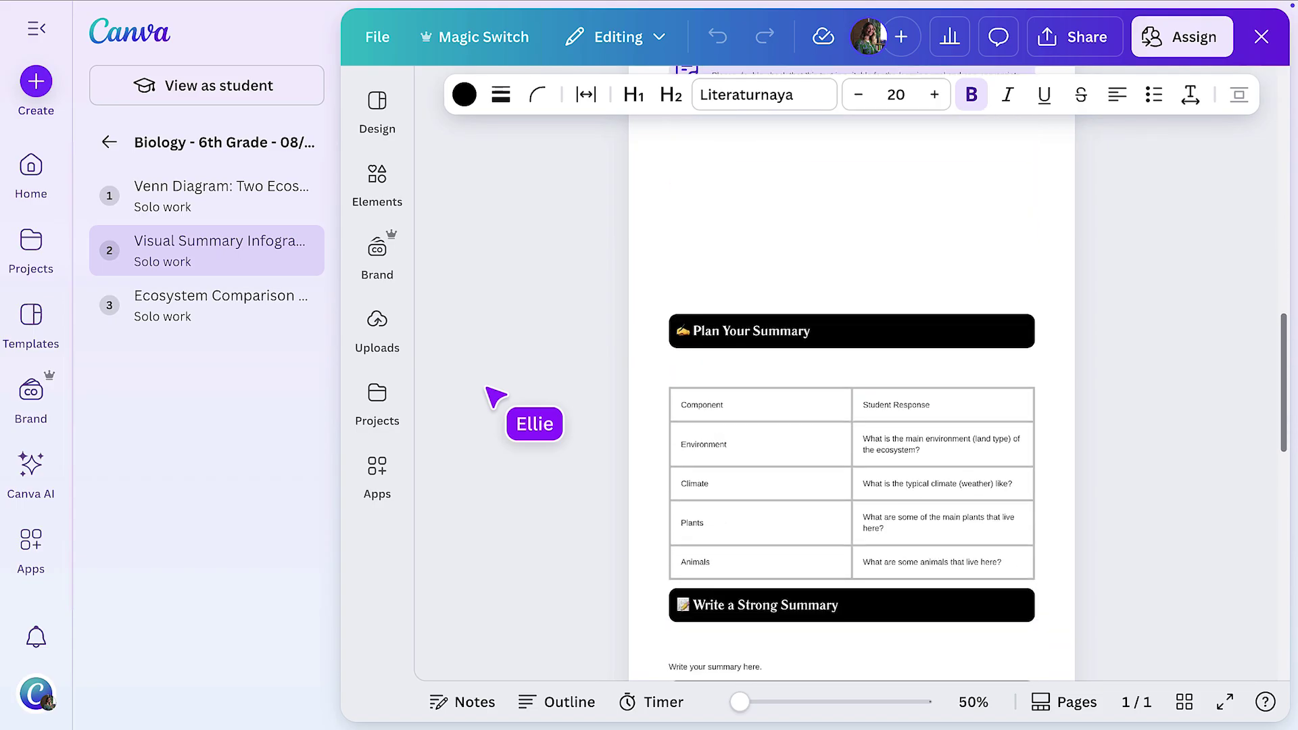
pyautogui.scroll(-8, 494, 398)
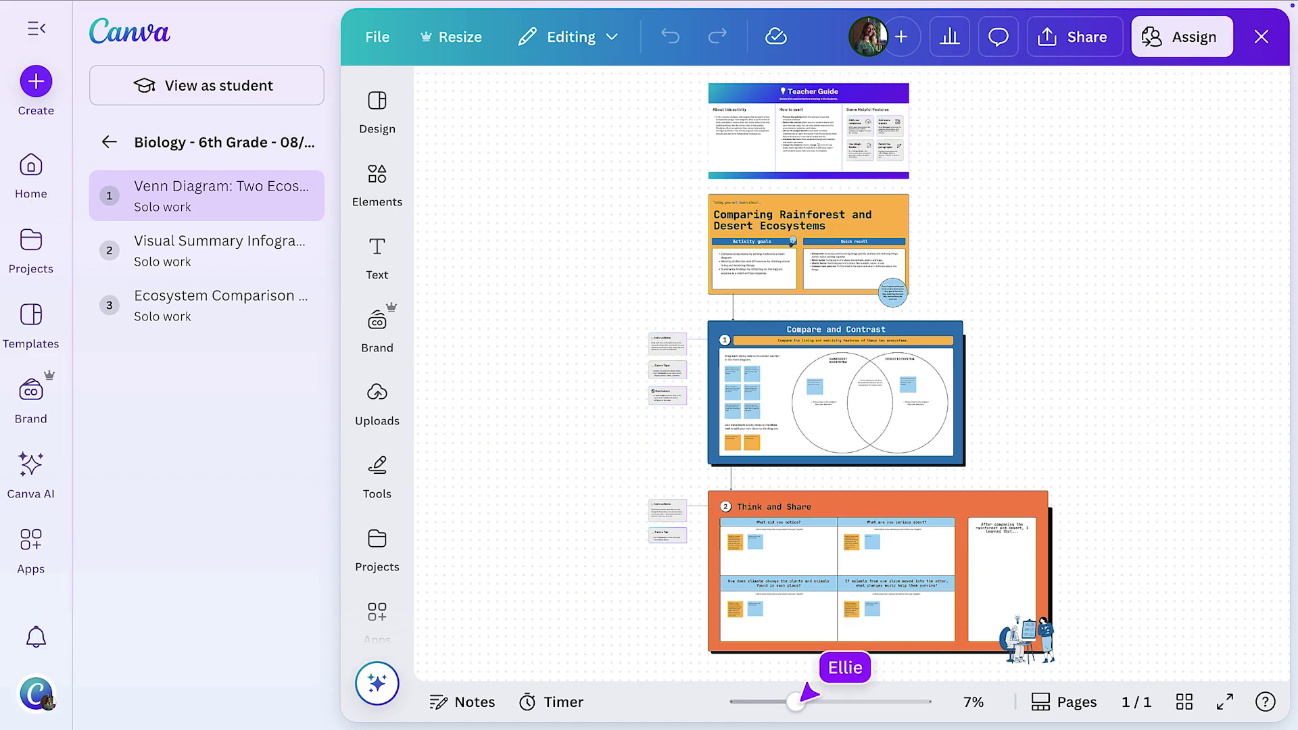
# Step: Rewrite the Quick recall definitions at a second-grade reading level with Magic Write and replace the text
pyautogui.moveTo(797, 702); pyautogui.dragTo(823, 702)
pyautogui.scroll(5, 1197, 392)
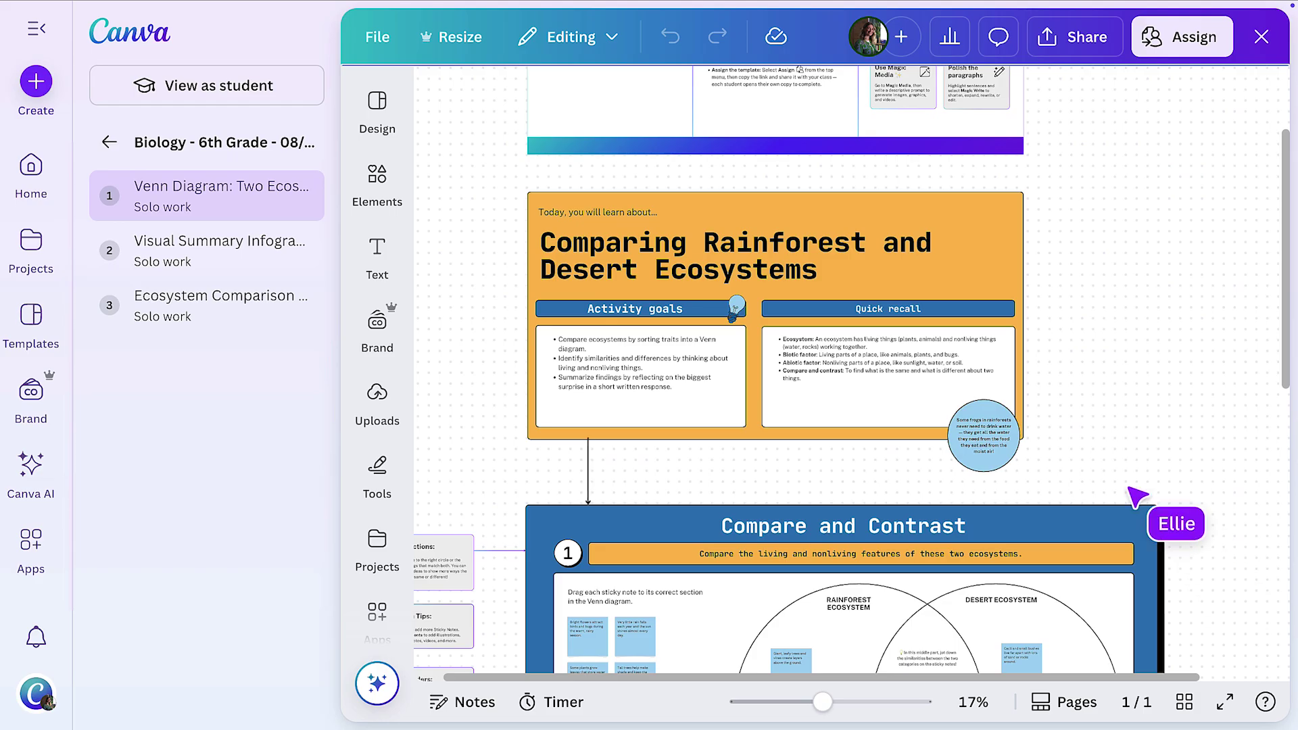
pyautogui.click(900, 367)
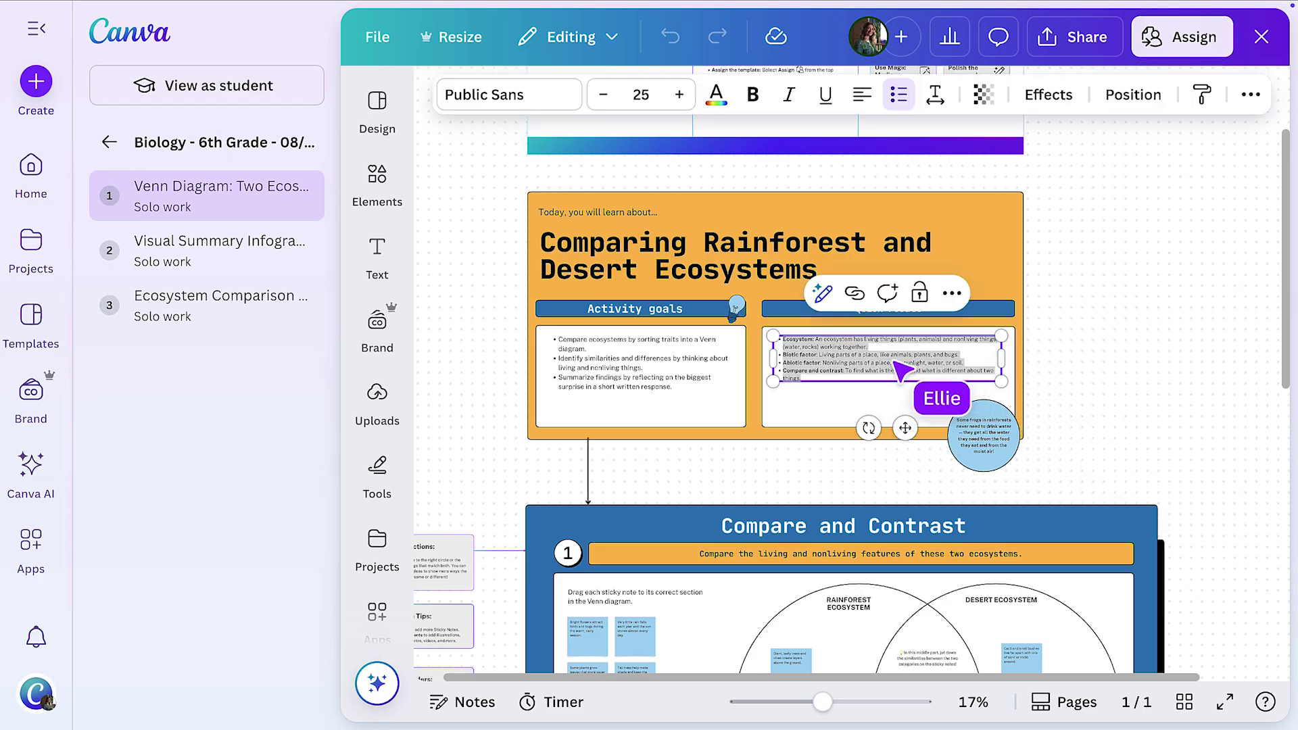
pyautogui.click(823, 292)
pyautogui.click(792, 348)
pyautogui.write('Rewrite this for a second-grade reading level')
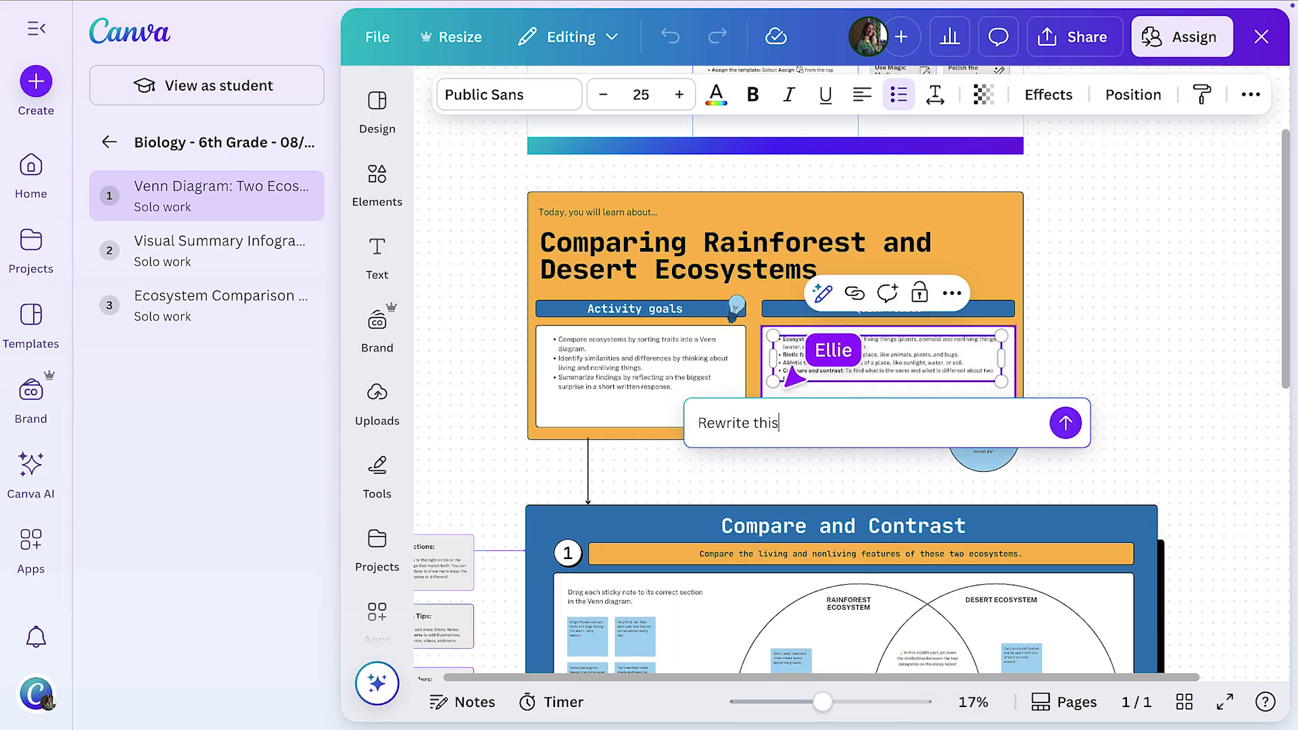
pyautogui.click(1066, 424)
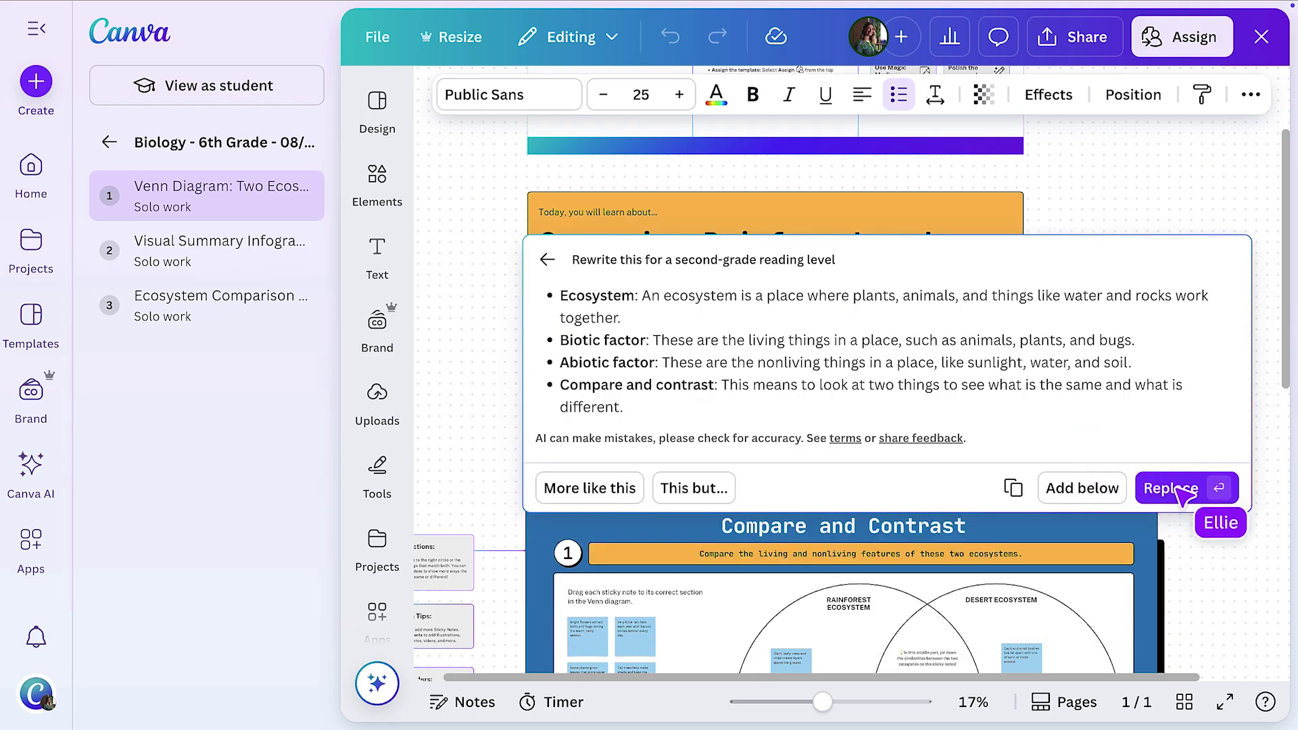
pyautogui.click(1182, 493)
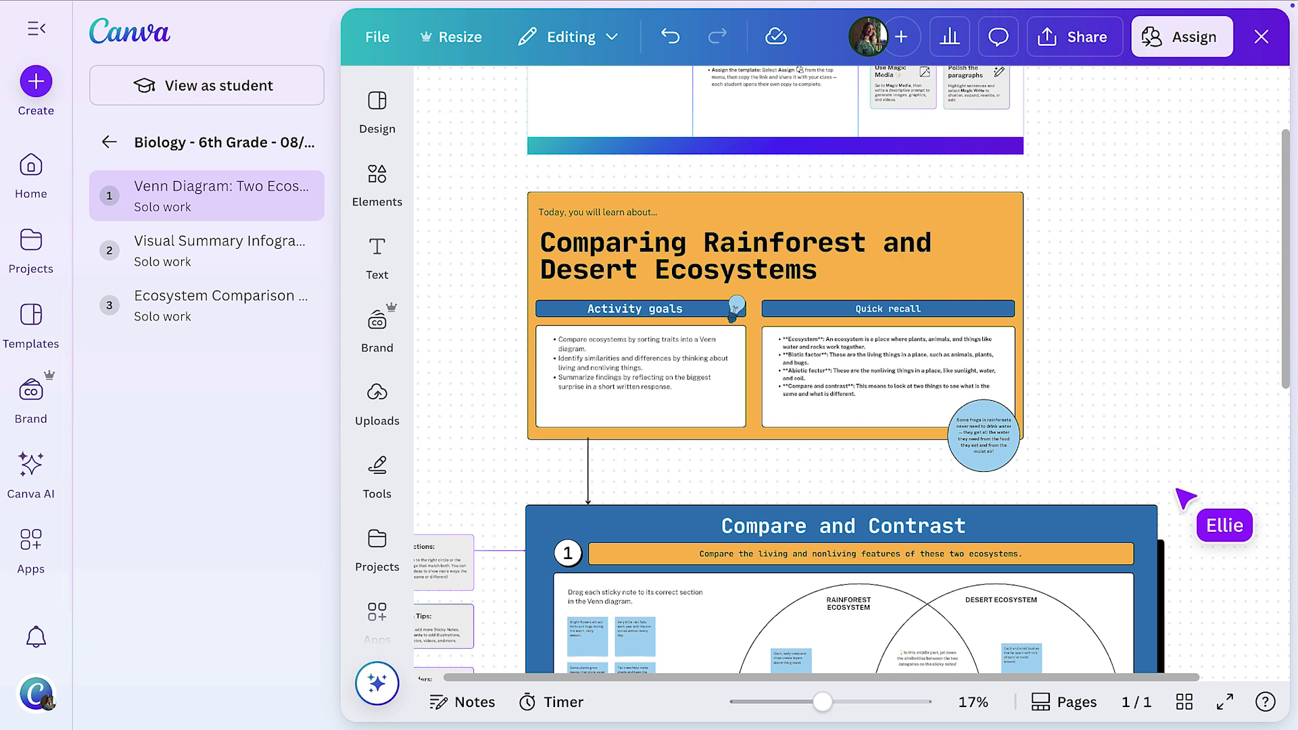
# Step: Translate the Quick recall definitions to Spanish with Magic Write, then undo back to English
pyautogui.click(907, 369)
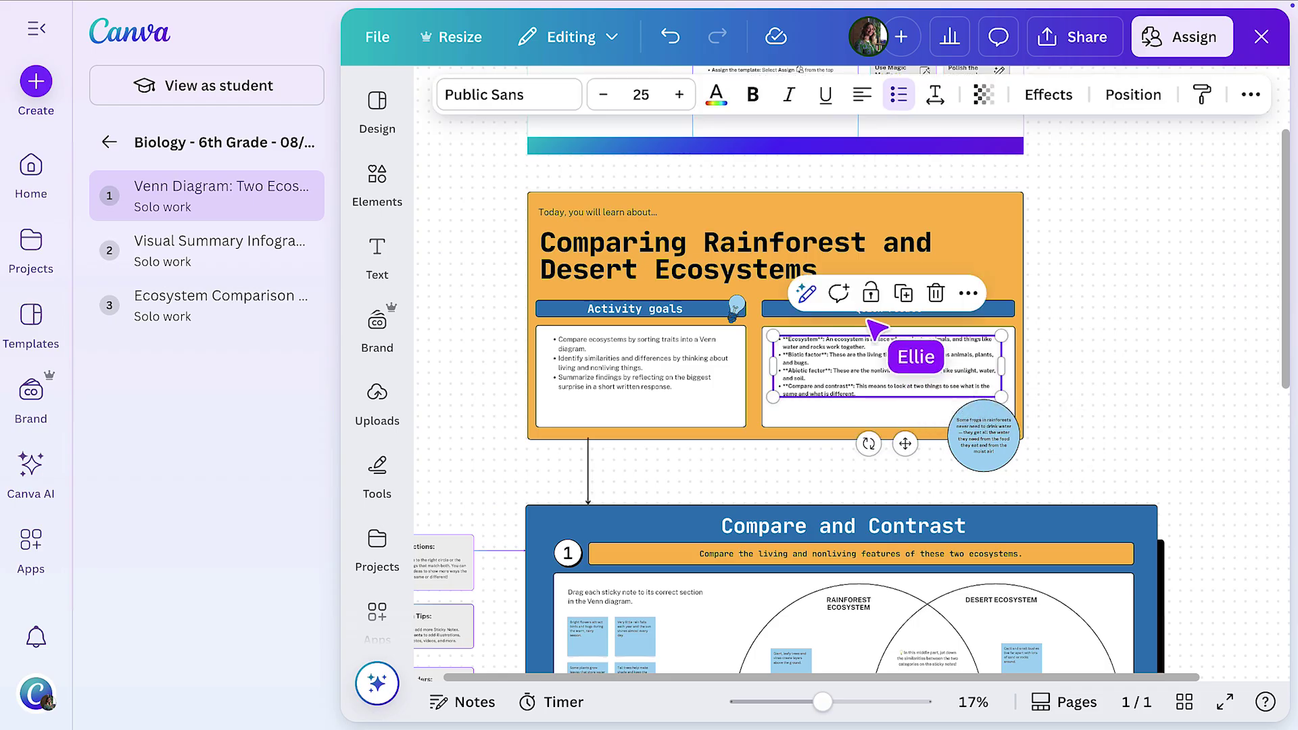
pyautogui.click(807, 293)
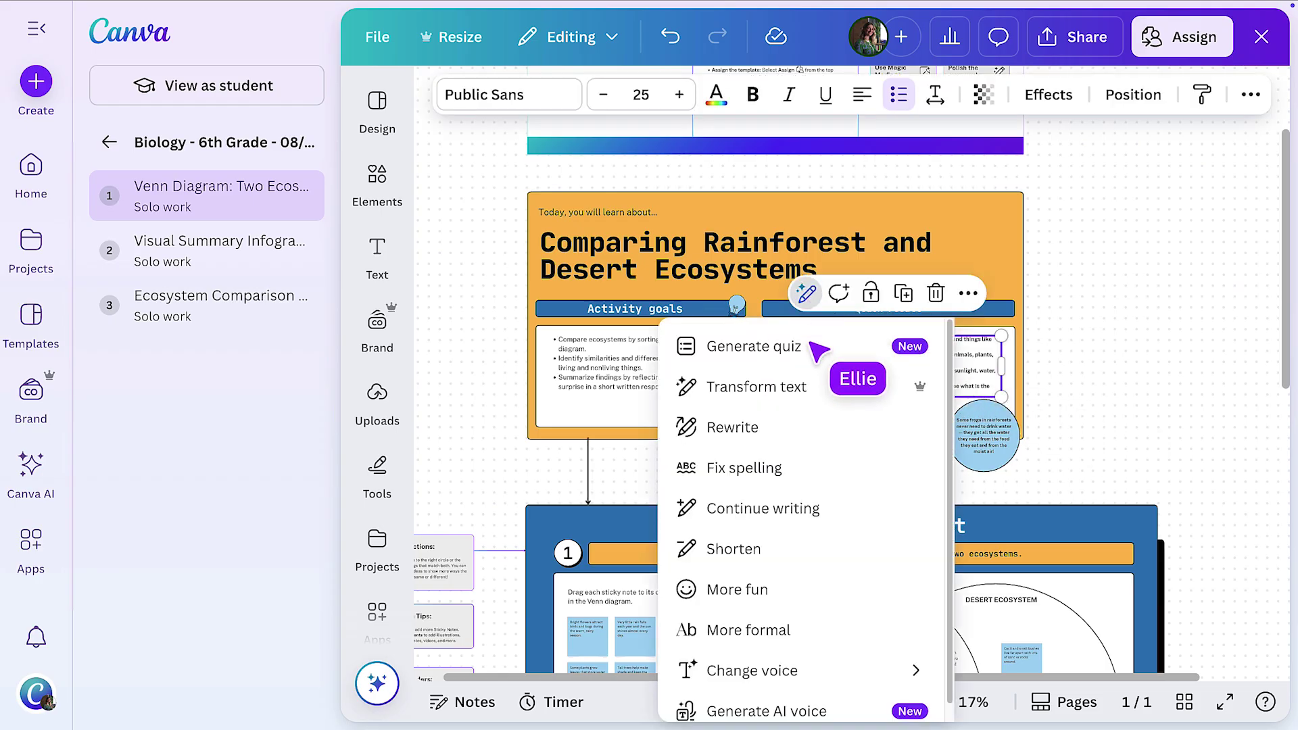
pyautogui.click(781, 369)
pyautogui.write('Translate this to Spa')
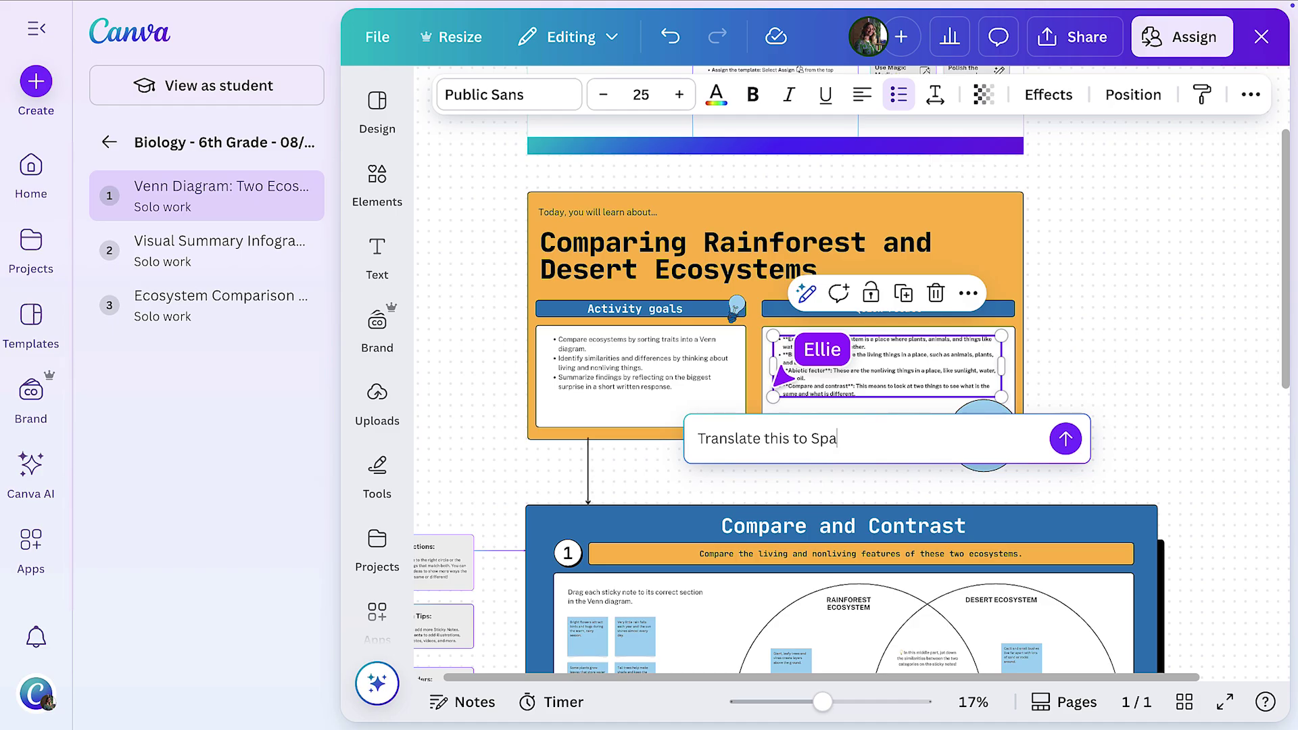
pyautogui.write('nish')
pyautogui.click(1066, 439)
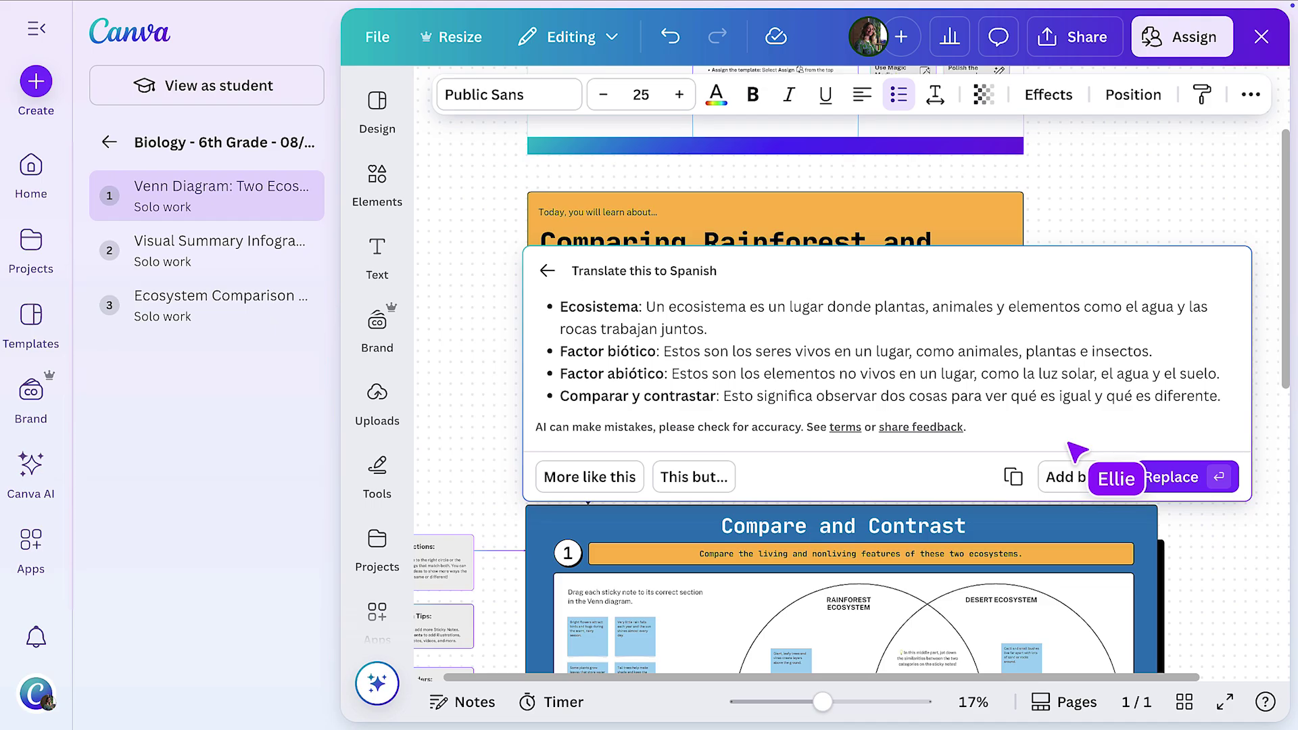
pyautogui.click(1185, 482)
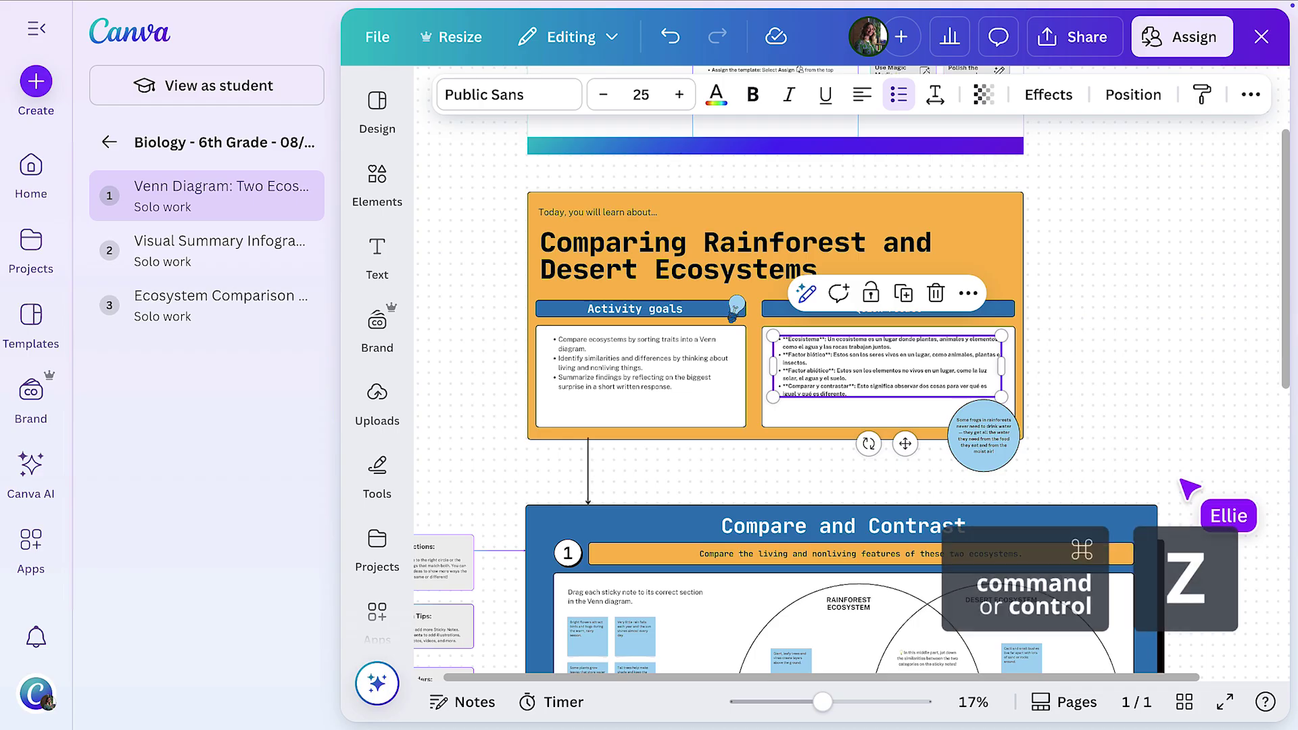
pyautogui.hotkey('ctrl', 'z')
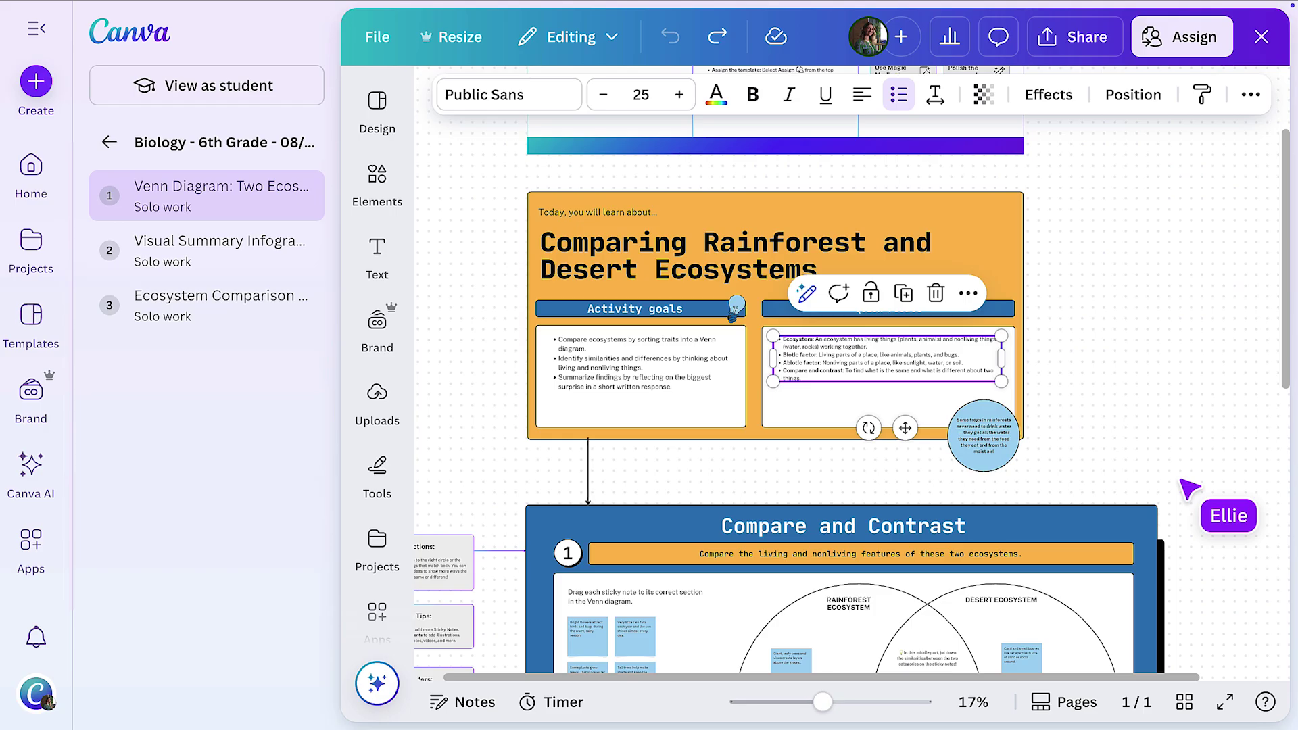
# Step: Delete the Teacher Guide section from the top of the Venn diagram whiteboard
pyautogui.press('space')
pyautogui.scroll(5, 812, 372)
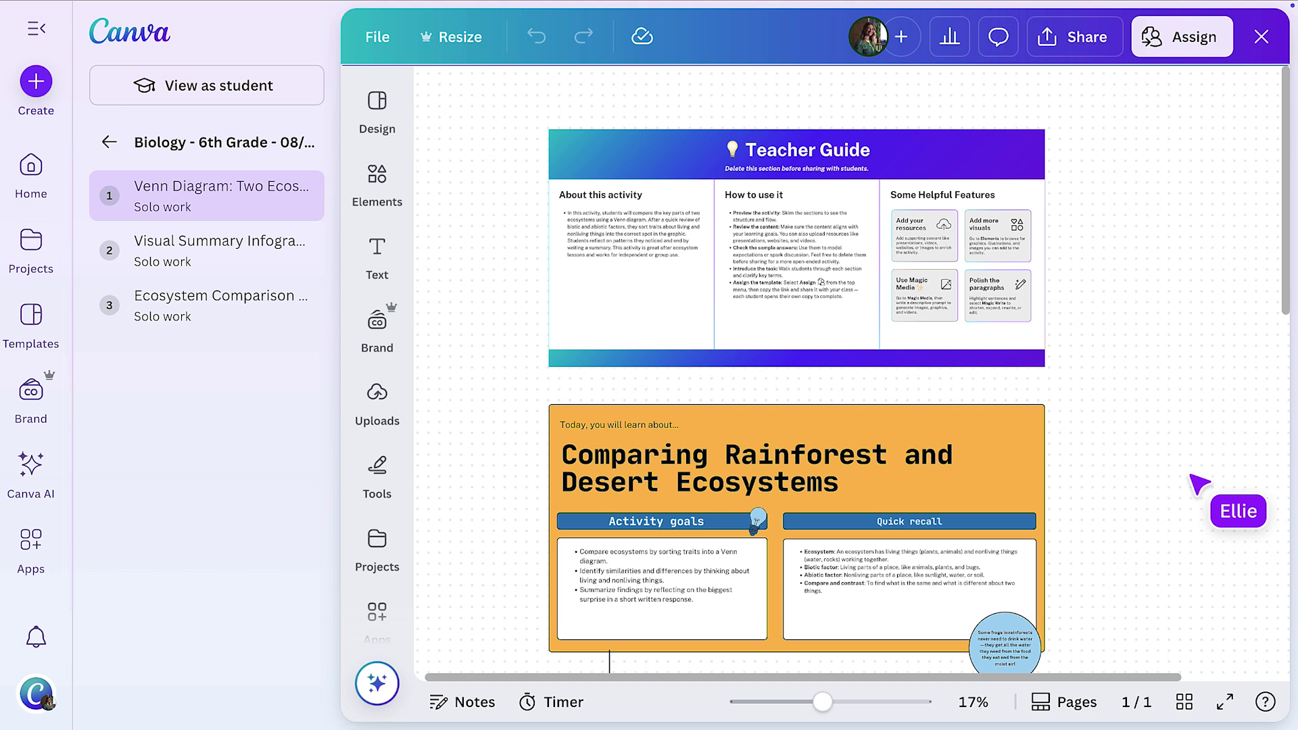
pyautogui.click(868, 319)
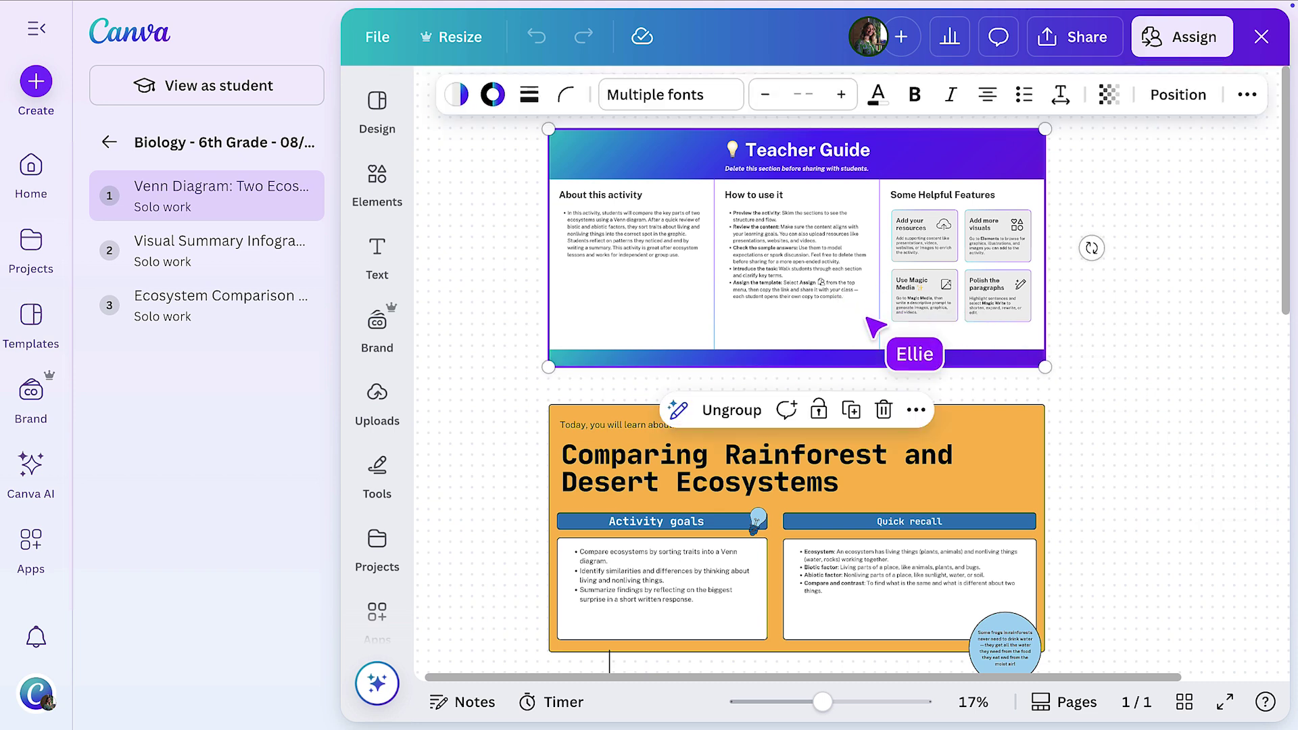
pyautogui.click(884, 410)
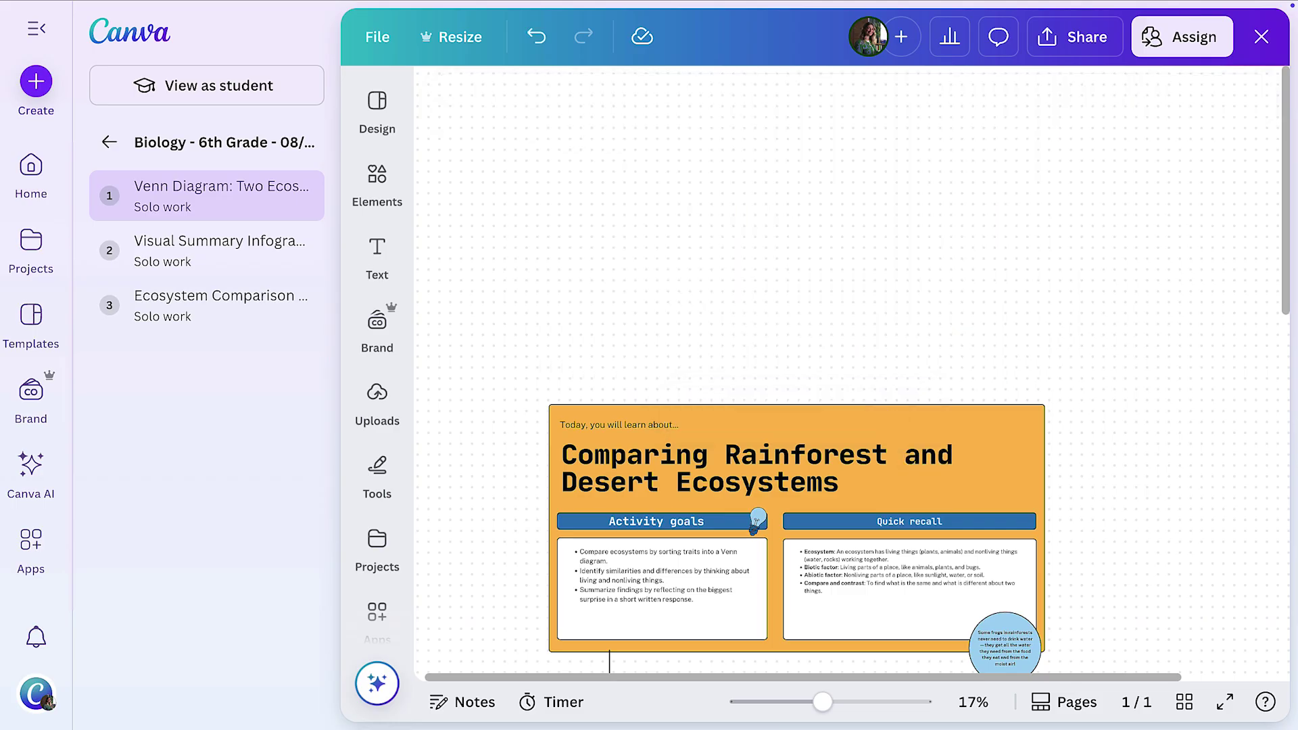